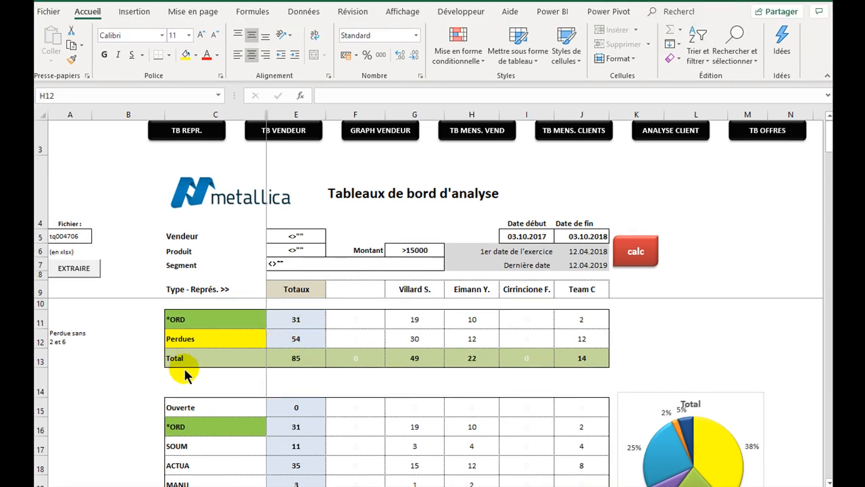
- Look over the source data sheet and return to the analysis dashboard's start date
{"action": "left_click", "coordinate": [338, 485]}
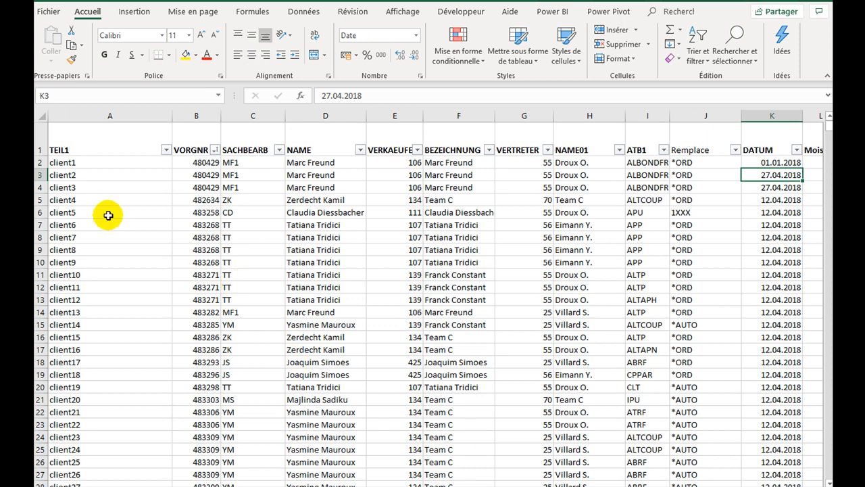
{"action": "left_click_drag", "start_coordinate": [108, 213], "coordinate": [648, 350]}
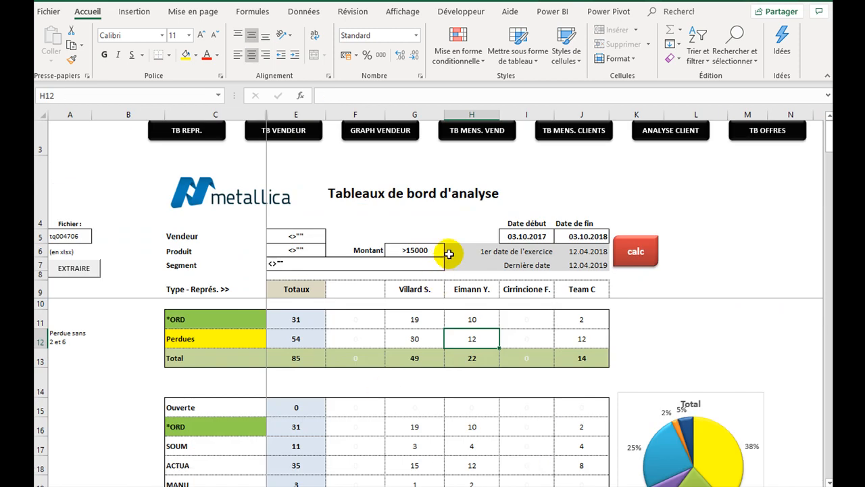
{"action": "left_click", "coordinate": [533, 236]}
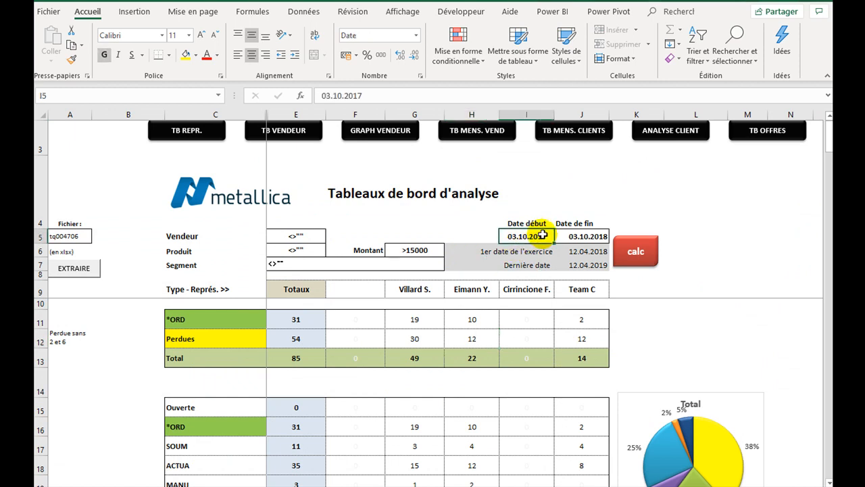
- Set the dashboard's Montant criterion to >8000
{"action": "left_click", "coordinate": [440, 251]}
{"action": "left_click", "coordinate": [448, 250]}
{"action": "left_click", "coordinate": [433, 284]}
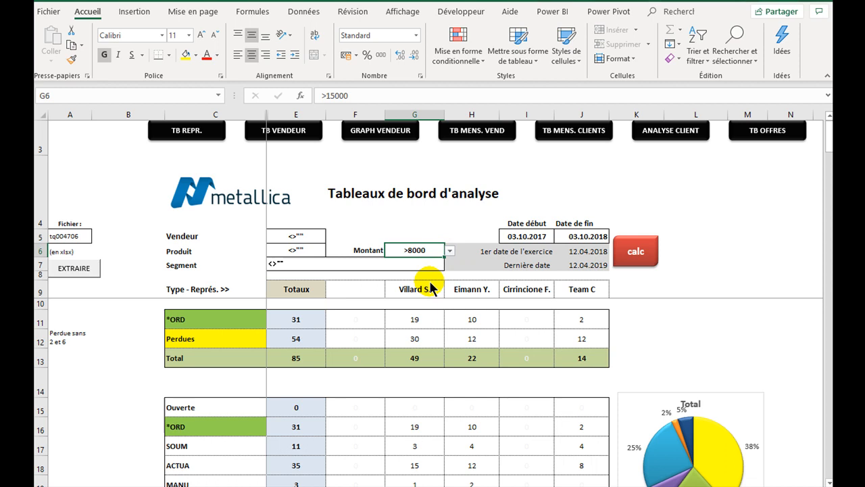
- Look through the available choices for the Produit, Vendeur and Segment criteria without changing them
{"action": "left_click", "coordinate": [296, 251]}
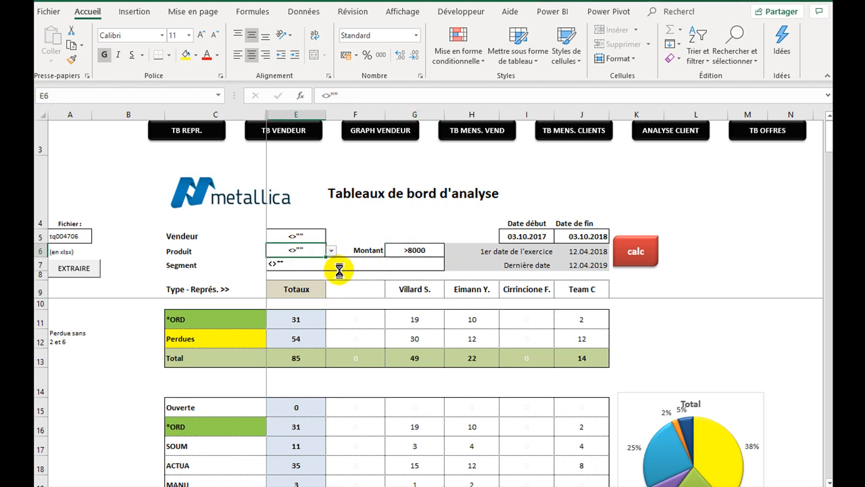
{"action": "left_click", "coordinate": [331, 251]}
{"action": "left_click", "coordinate": [365, 217]}
{"action": "left_click", "coordinate": [316, 236]}
{"action": "left_click", "coordinate": [331, 236]}
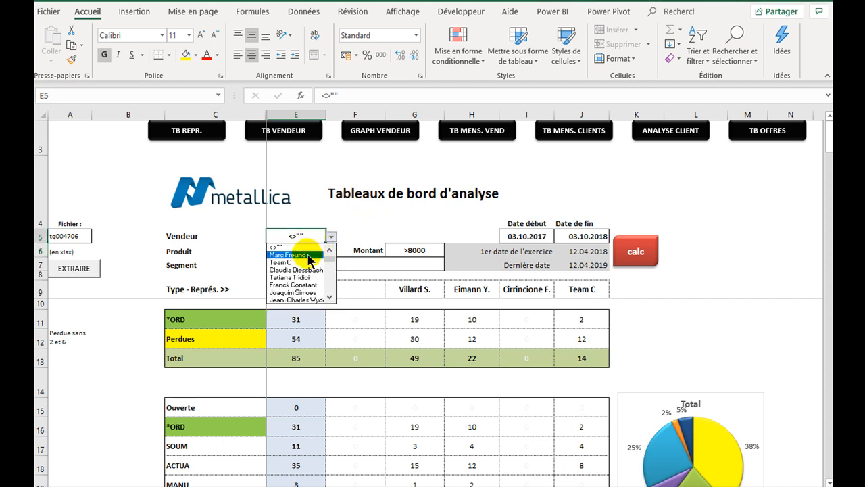
{"action": "left_click", "coordinate": [358, 215]}
{"action": "left_click", "coordinate": [395, 267]}
{"action": "left_click", "coordinate": [450, 265]}
{"action": "left_click", "coordinate": [449, 265]}
- Recalculate the dashboard with the current criteria and look over its tables and pie charts
{"action": "left_click", "coordinate": [633, 250]}
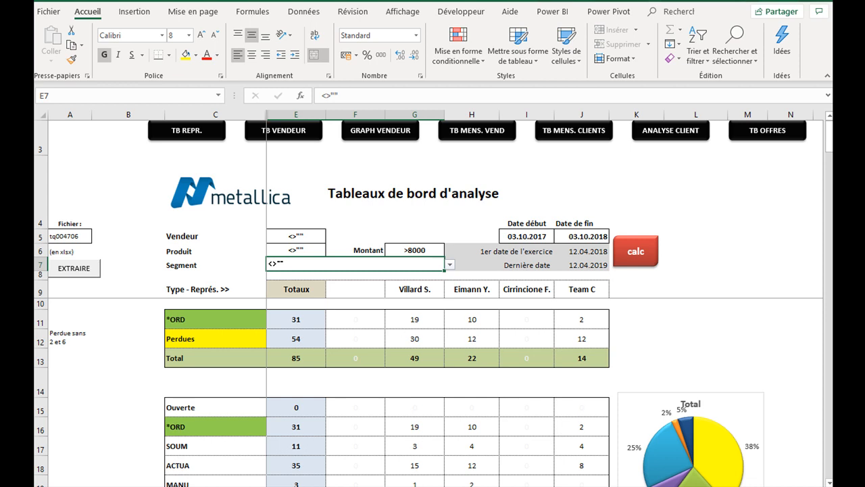
{"action": "scroll", "coordinate": [496, 450], "scroll_direction": "down", "scroll_amount": 20}
{"action": "scroll", "coordinate": [497, 450], "scroll_direction": "up", "scroll_amount": 10}
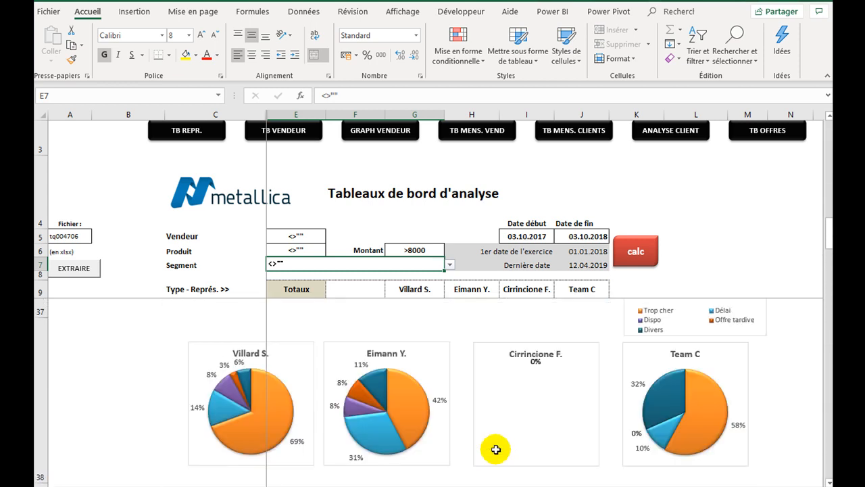
{"action": "scroll", "coordinate": [496, 450], "scroll_direction": "up", "scroll_amount": 6}
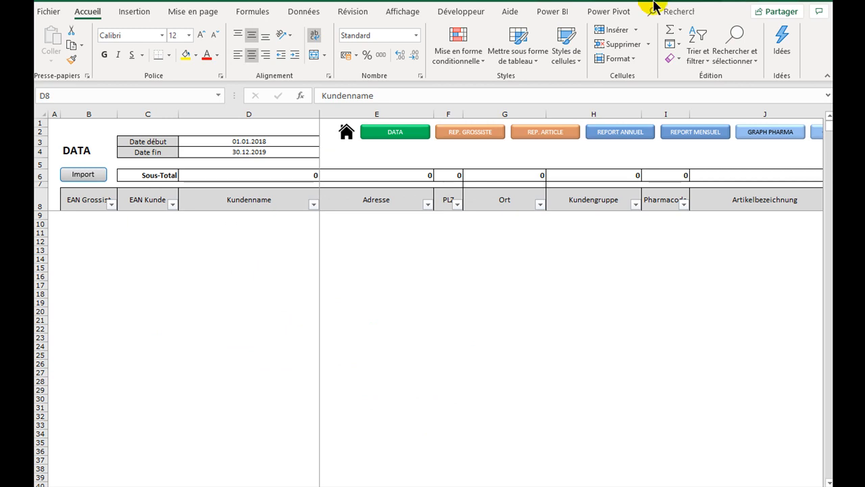
- Examine the DATA sheet's start and end dates and locate the source file Consolidation des Grossistes in its folder
{"action": "left_click", "coordinate": [283, 206]}
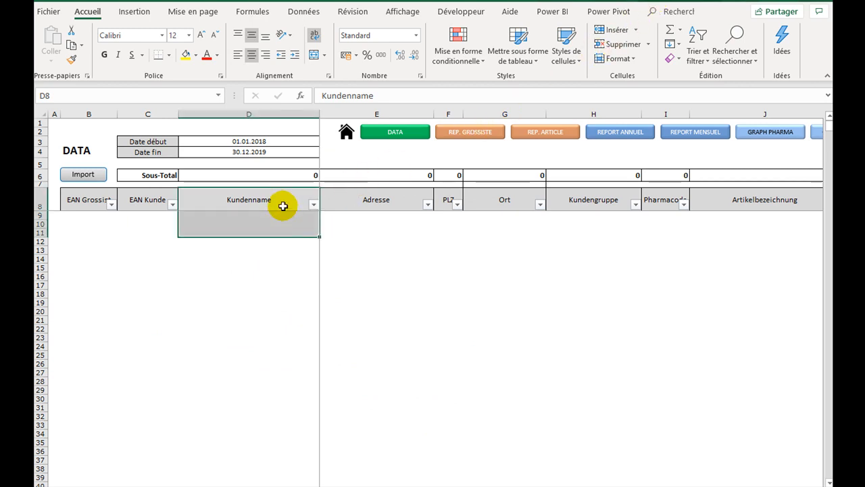
{"action": "left_click", "coordinate": [282, 206]}
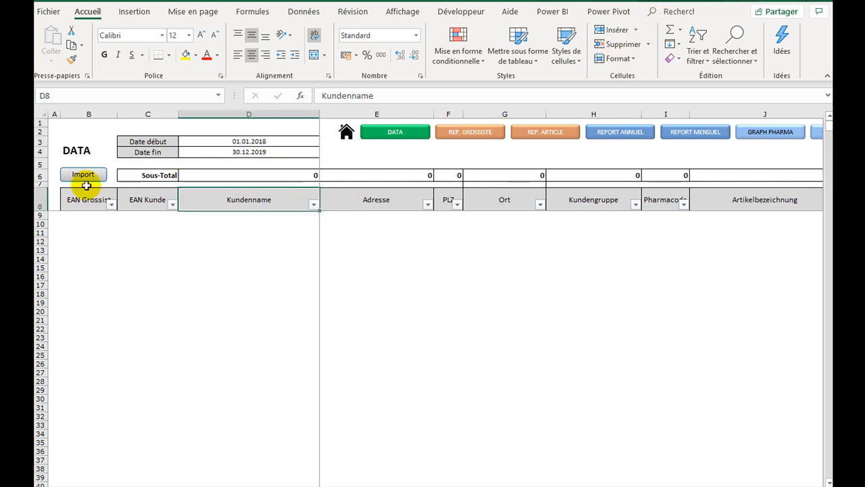
{"action": "left_click", "coordinate": [255, 141]}
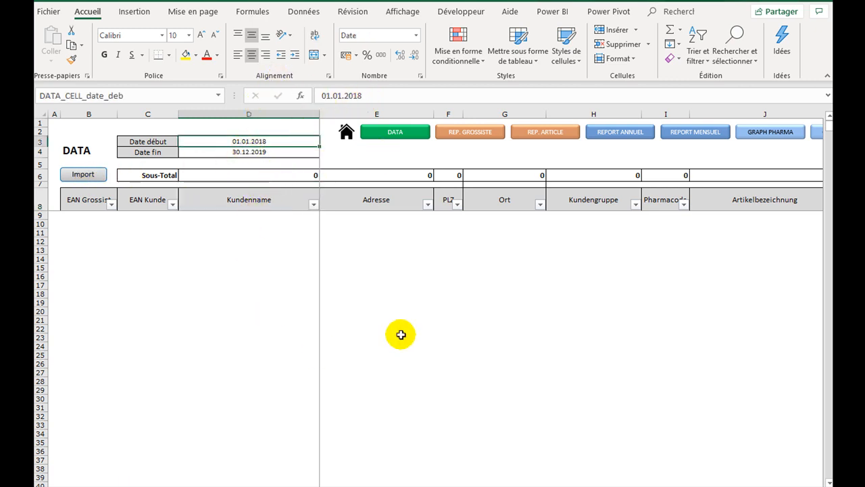
{"action": "left_click", "coordinate": [277, 152]}
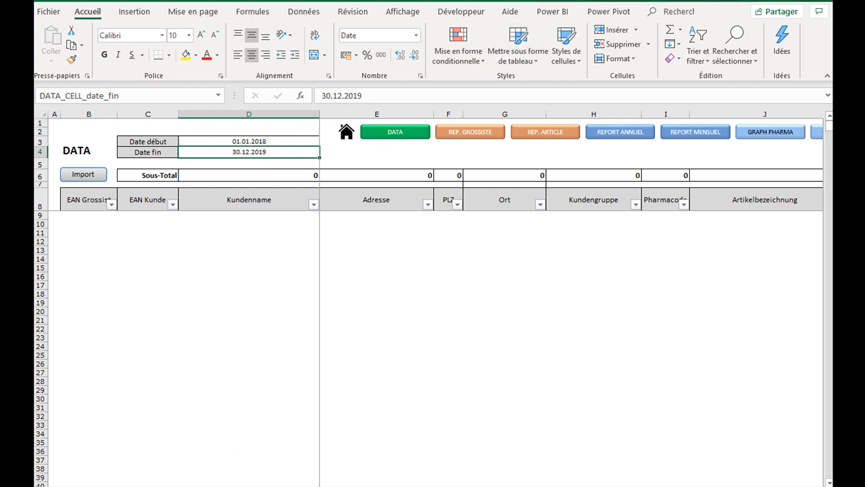
{"action": "left_click", "coordinate": [242, 222]}
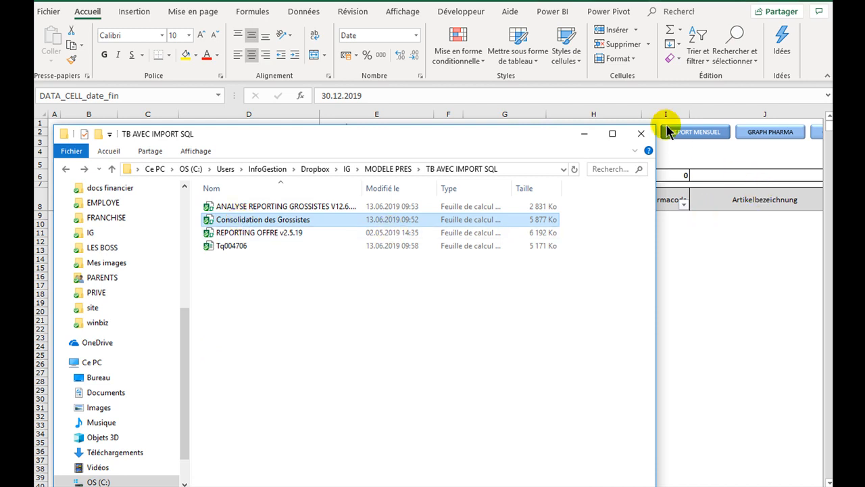
{"action": "left_click", "coordinate": [641, 135]}
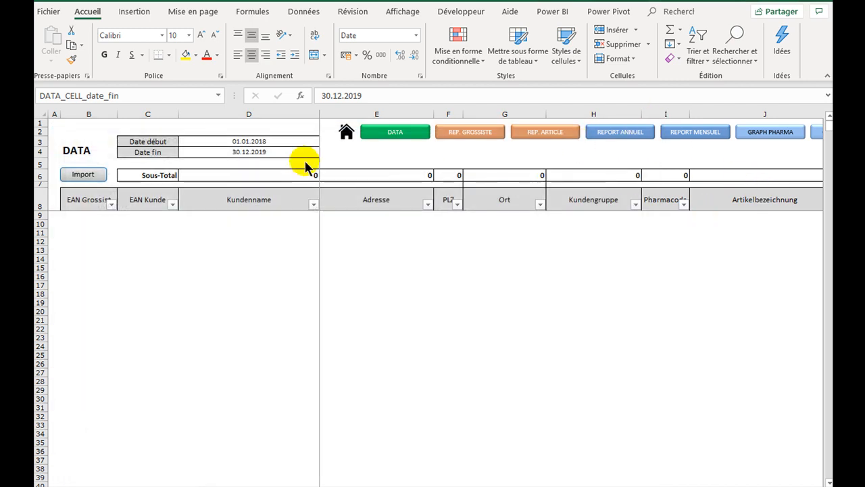
- Set the start date to 01.01.2019 and import the wholesaler data for that period
{"action": "left_click", "coordinate": [243, 143]}
{"action": "type", "text": "1."}
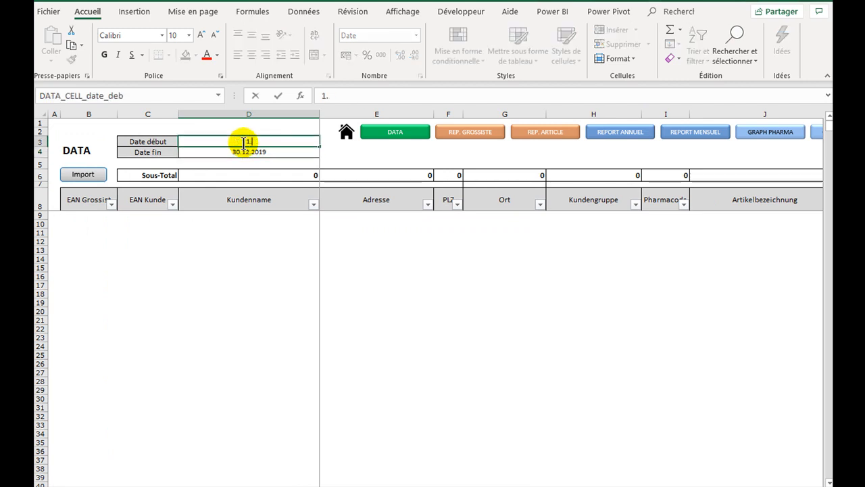
{"action": "key", "text": "Return"}
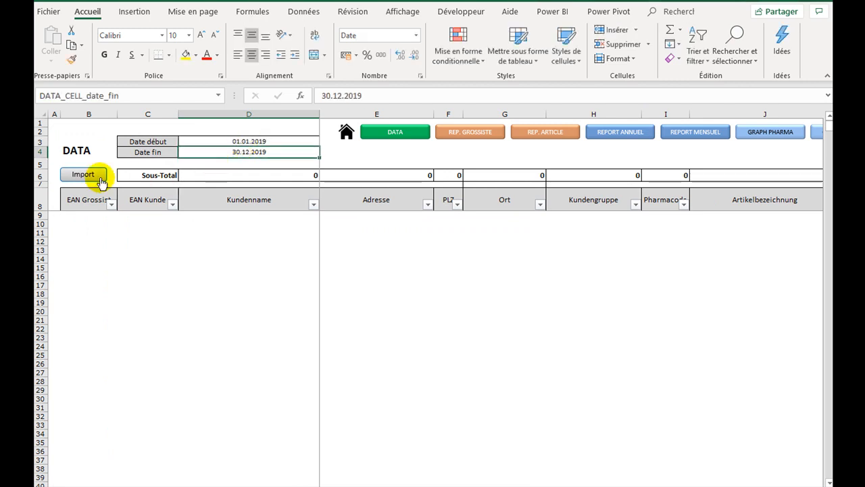
{"action": "left_click", "coordinate": [83, 174]}
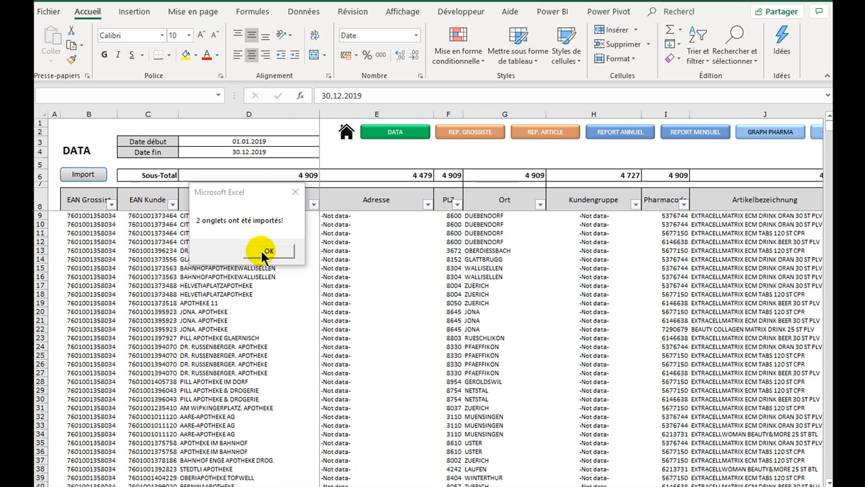
{"action": "left_click", "coordinate": [265, 251]}
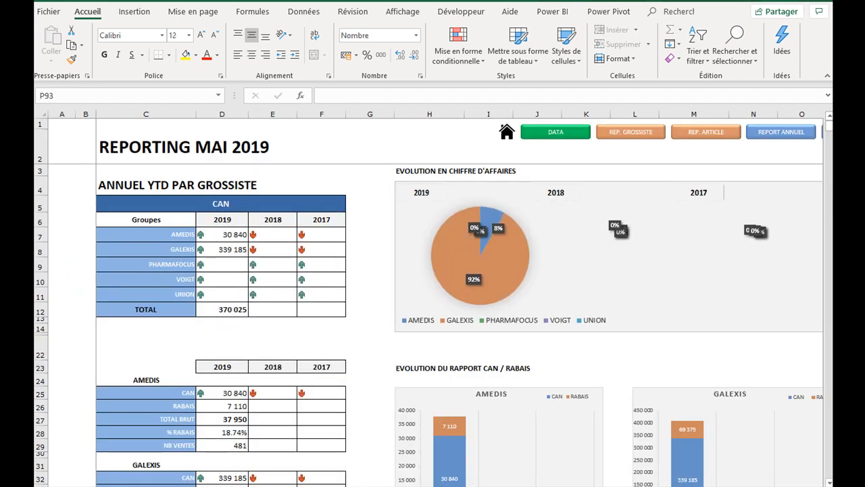
- Look through the annual report by wholesaler with its tables and charts
{"action": "scroll", "coordinate": [372, 436], "scroll_direction": "down", "scroll_amount": 3}
{"action": "scroll", "coordinate": [372, 436], "scroll_direction": "down", "scroll_amount": 2}
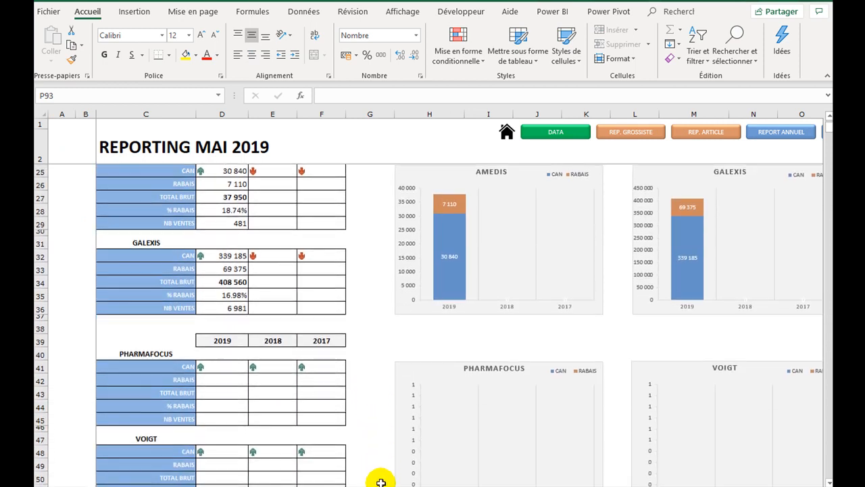
- Open the monthly report by article and set its displayed measure to CAN
{"action": "left_click", "coordinate": [383, 485]}
{"action": "scroll", "coordinate": [338, 361], "scroll_direction": "down", "scroll_amount": 4}
{"action": "scroll", "coordinate": [338, 361], "scroll_direction": "up", "scroll_amount": 4}
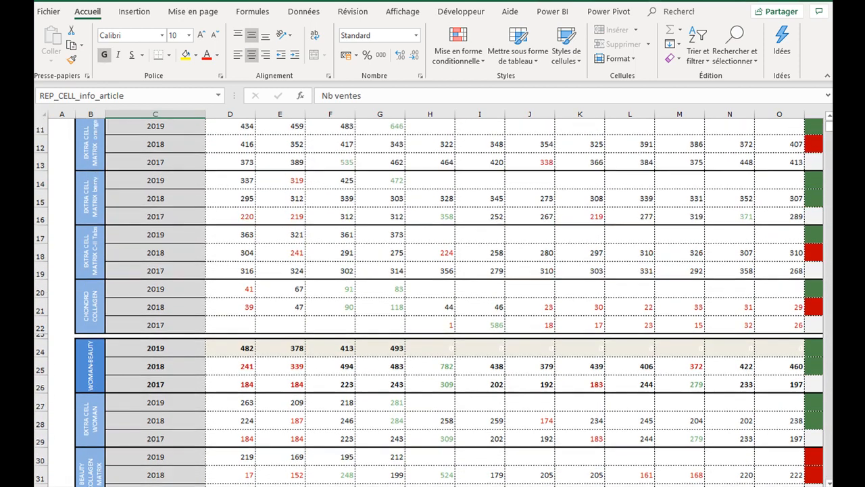
{"action": "left_click", "coordinate": [211, 197]}
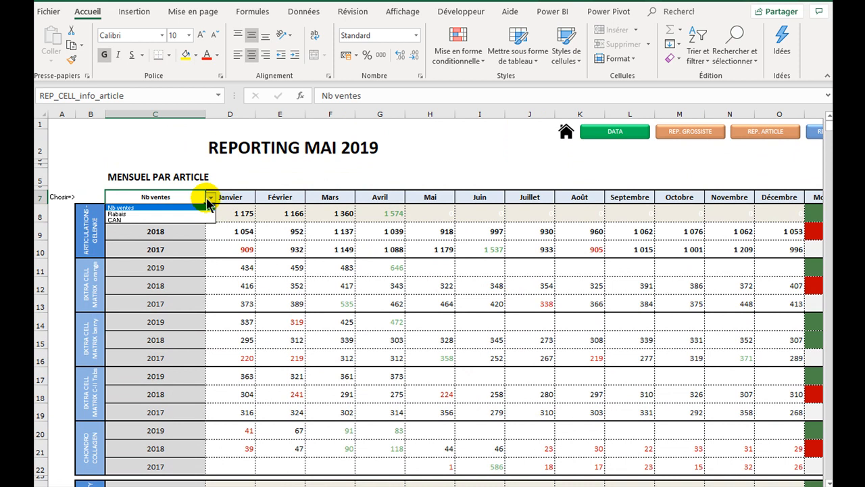
{"action": "left_click", "coordinate": [137, 220]}
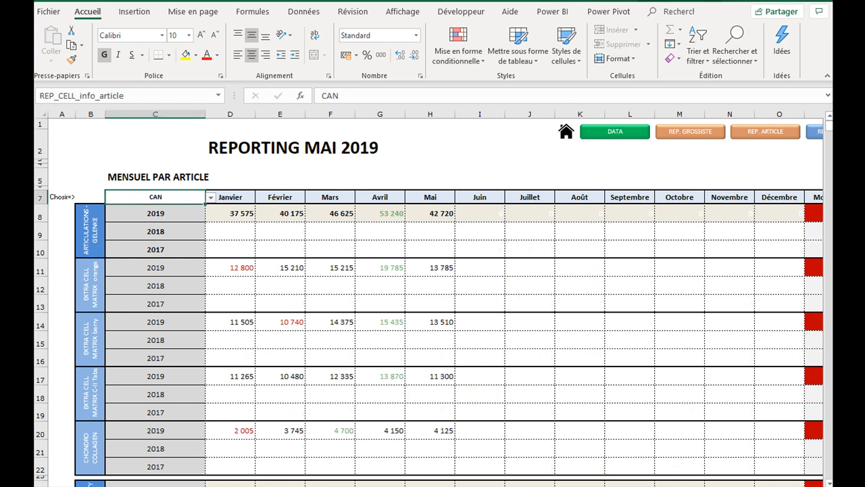
- Open the monthly summary by pharmacy and examine its list of pharmacies
{"action": "key", "text": "ctrl+Page_Down"}
{"action": "key", "text": "ctrl+Page_Down"}
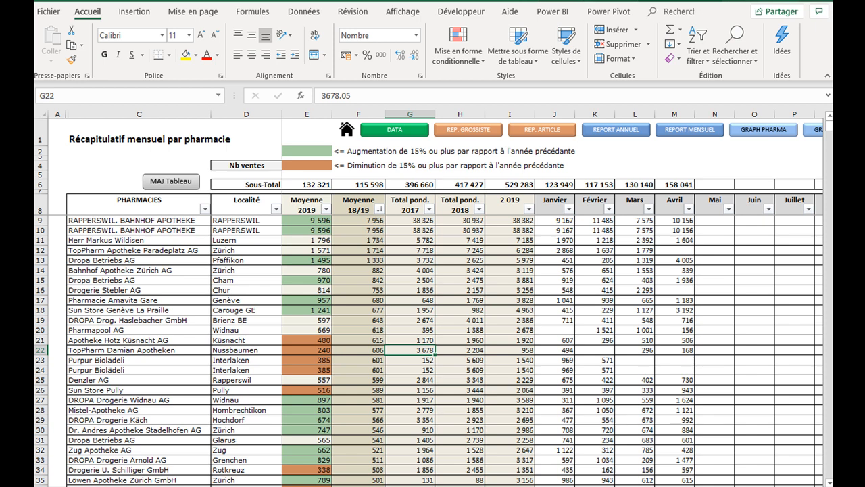
{"action": "left_click", "coordinate": [184, 463]}
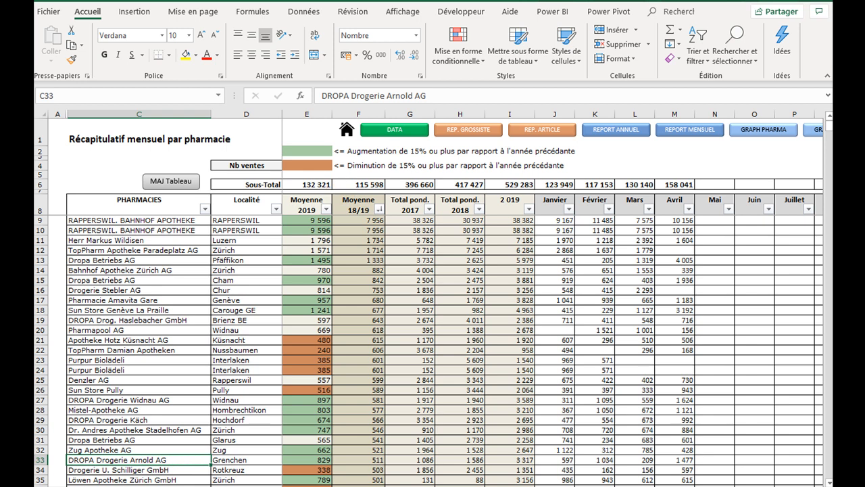
- Switch to the pivot table tip workbook and open its DATA FOR PIVOT TABLES sheet
{"action": "key", "text": "alt+Tab"}
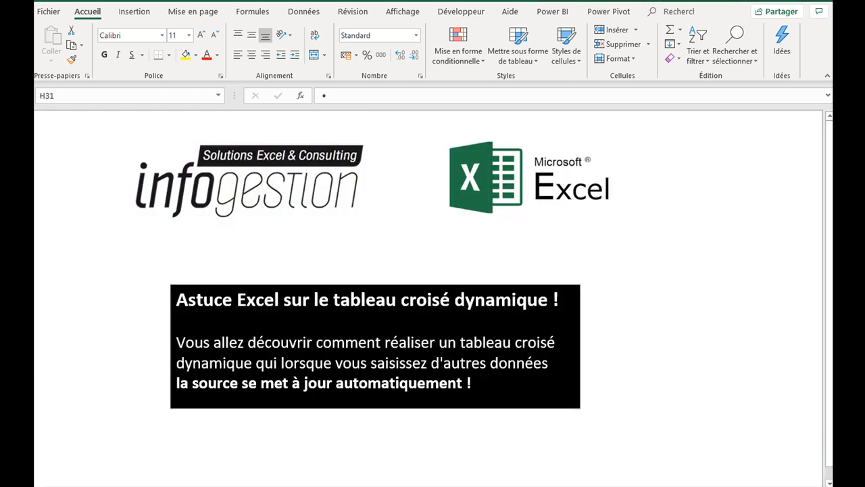
{"action": "left_click", "coordinate": [120, 396]}
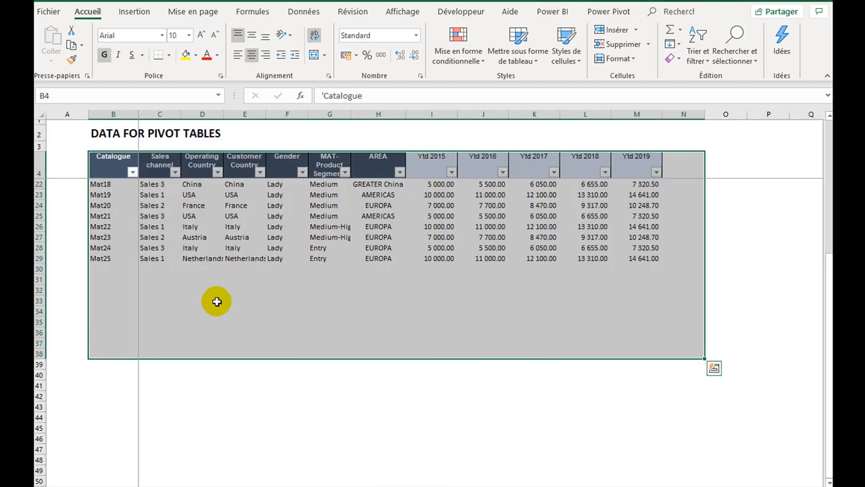
{"action": "scroll", "coordinate": [217, 301], "scroll_direction": "up", "scroll_amount": 6}
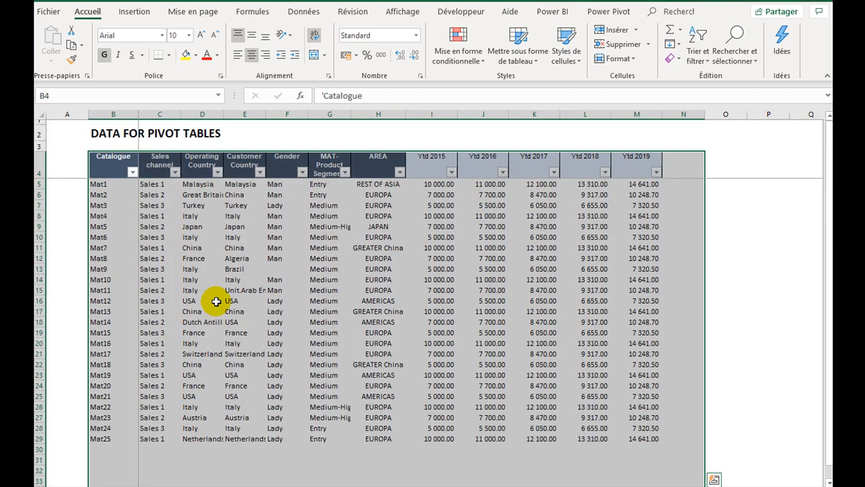
- Create a pivot table on a new worksheet from the extended source range Feuil1!$B$4:$M$100
{"action": "left_click", "coordinate": [205, 281]}
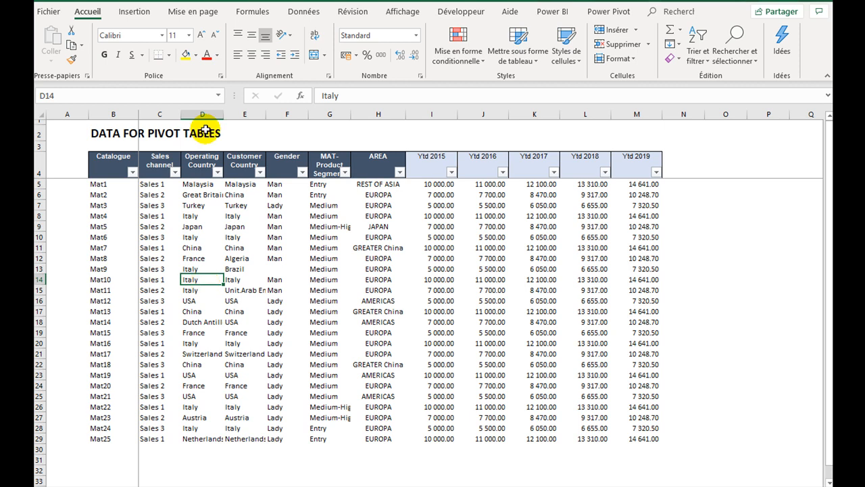
{"action": "left_click", "coordinate": [136, 12]}
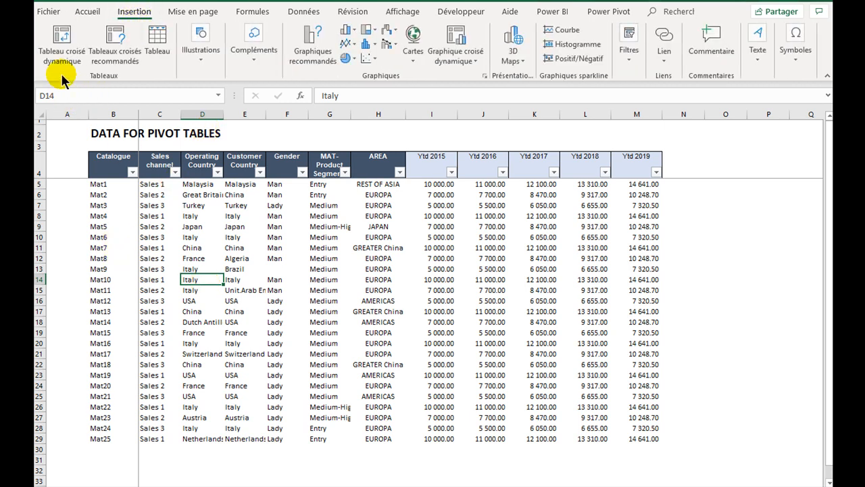
{"action": "left_click", "coordinate": [62, 46]}
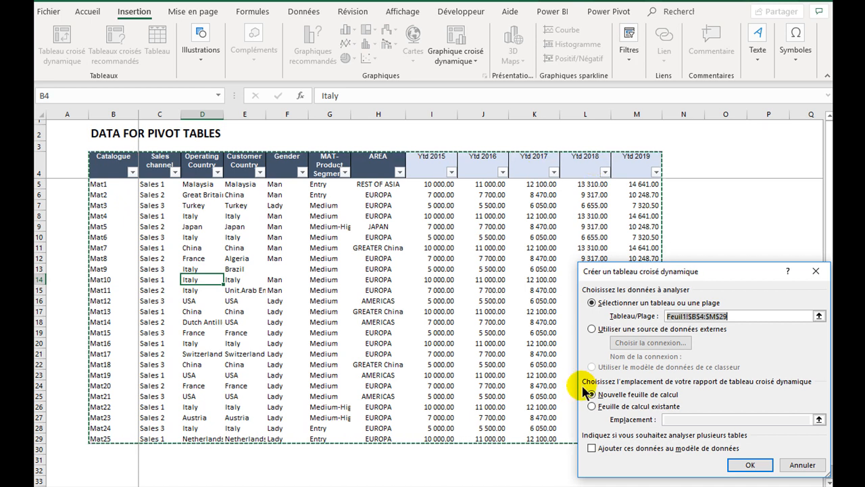
{"action": "left_click", "coordinate": [718, 316]}
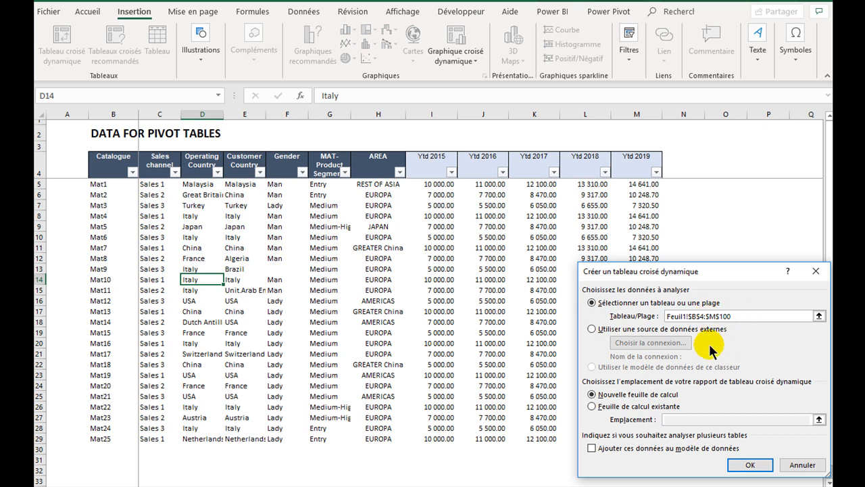
{"action": "left_click", "coordinate": [747, 465]}
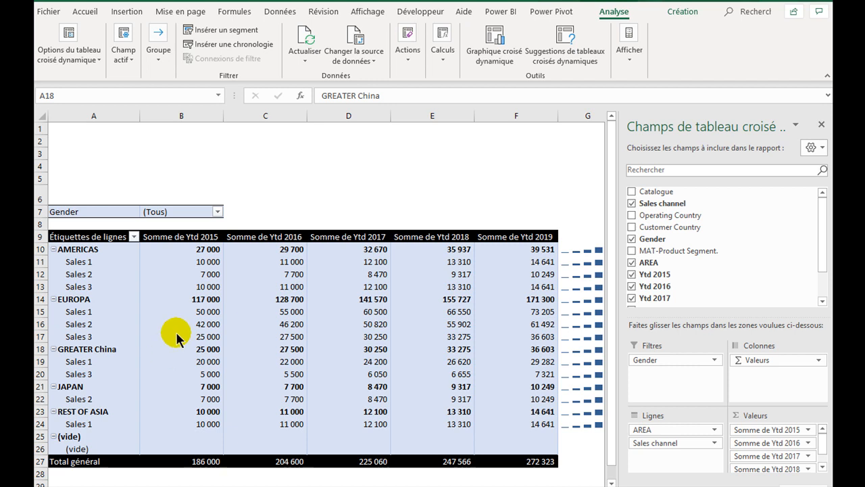
- Inspect the existing pivot table's source data range, starting from its (vide) row, and leave the range as it is
{"action": "left_click", "coordinate": [76, 437]}
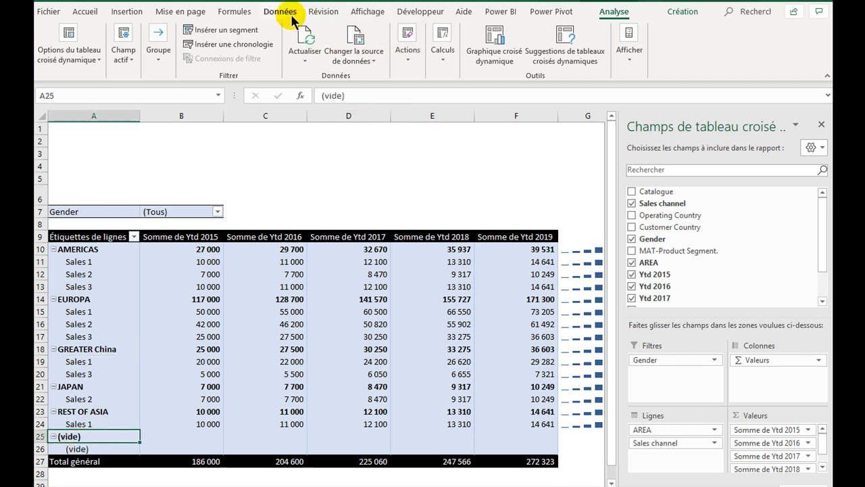
{"action": "left_click", "coordinate": [354, 61]}
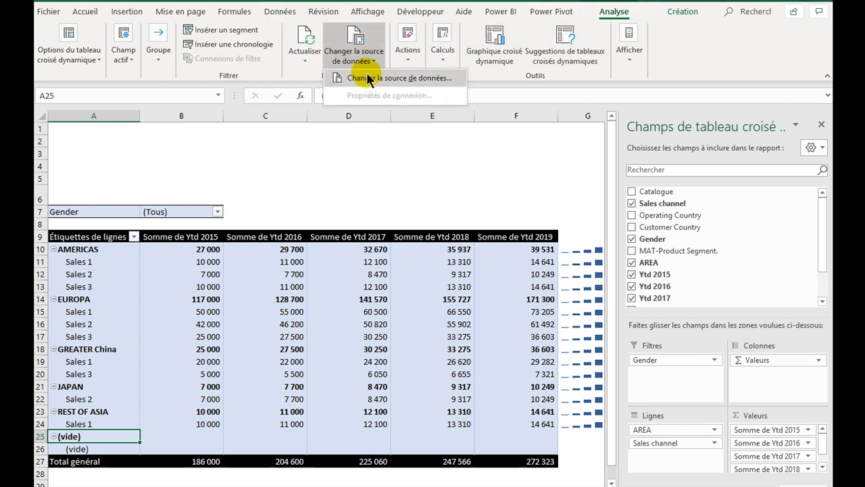
{"action": "left_click", "coordinate": [368, 78]}
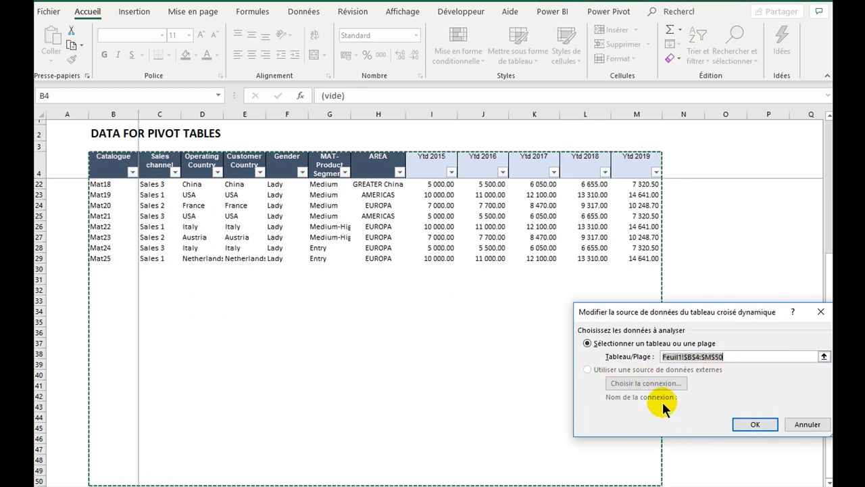
{"action": "left_click", "coordinate": [814, 426]}
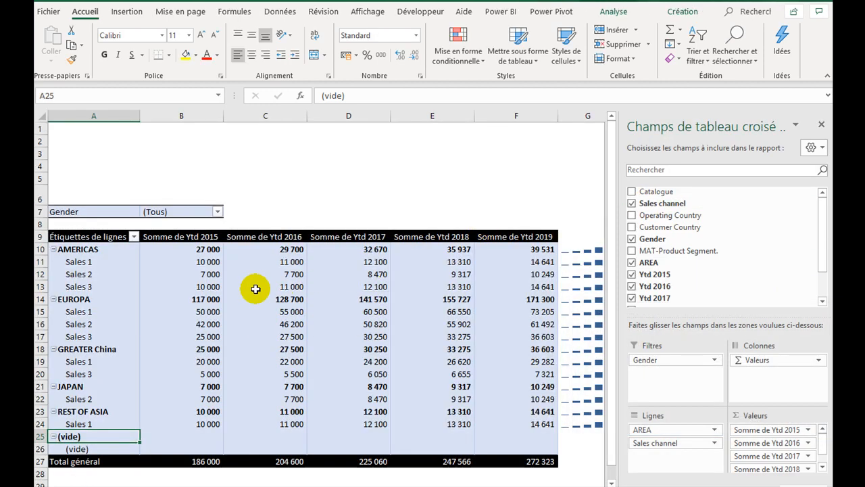
{"action": "left_click", "coordinate": [280, 154]}
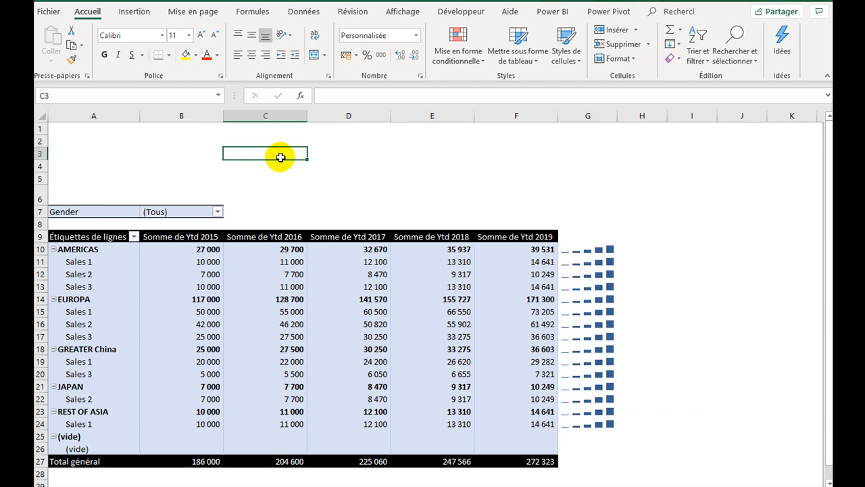
{"action": "type", "text": "=in"}
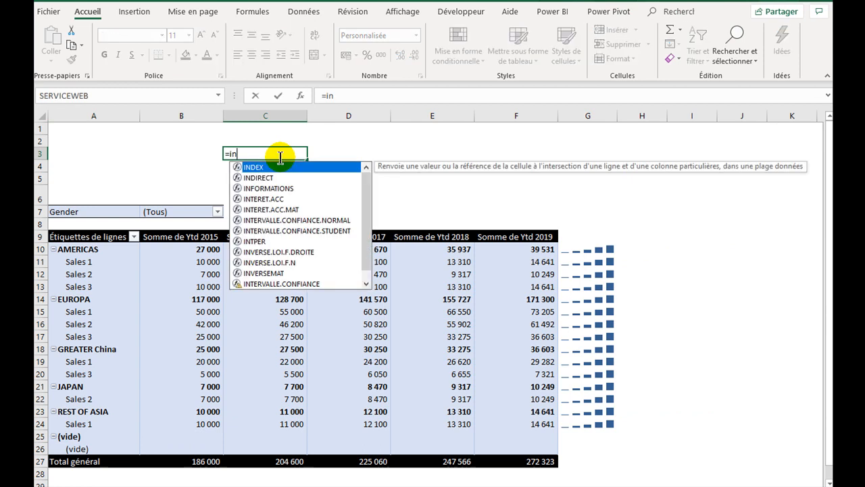
{"action": "type", "text": "di"}
{"action": "key", "text": "Tab"}
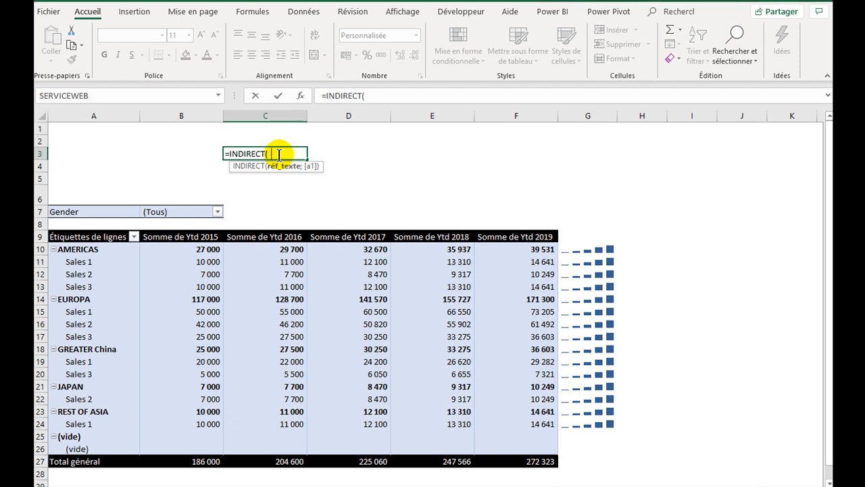
{"action": "key", "text": "Return"}
{"action": "key", "text": "Return"}
{"action": "key", "text": "Escape"}
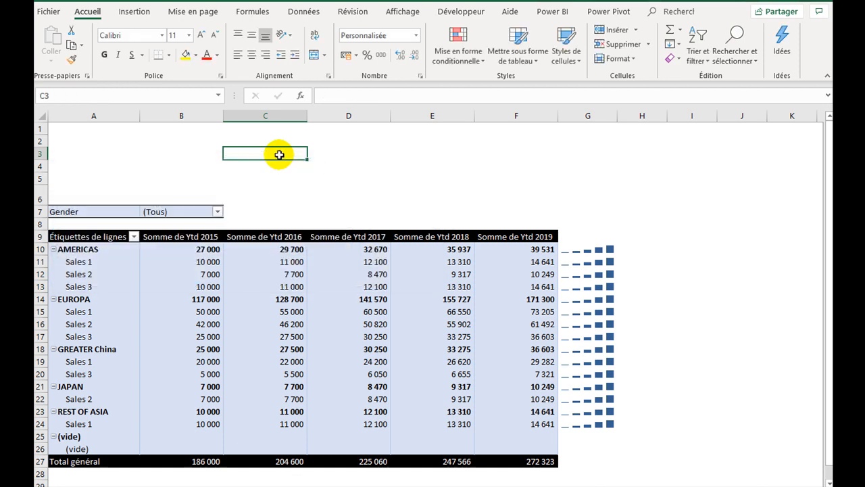
{"action": "type", "text": "="}
{"action": "type", "text": "conc"}
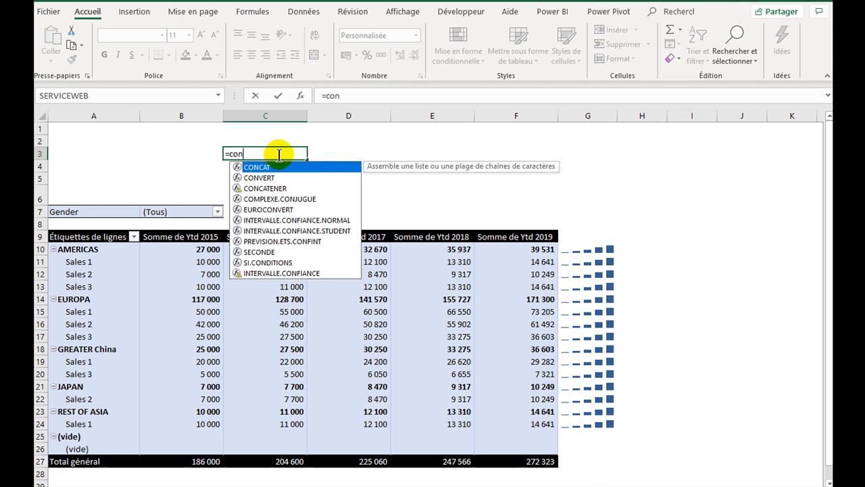
{"action": "key", "text": "Down"}
{"action": "key", "text": "Tab"}
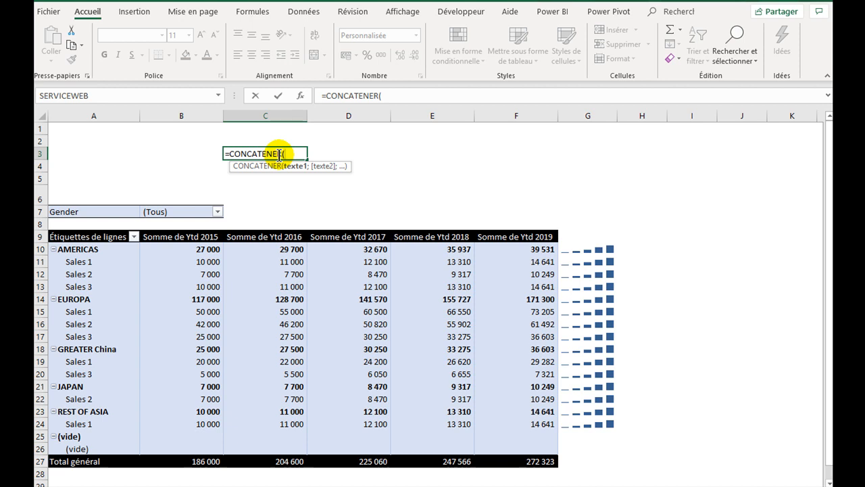
{"action": "key", "text": "Escape"}
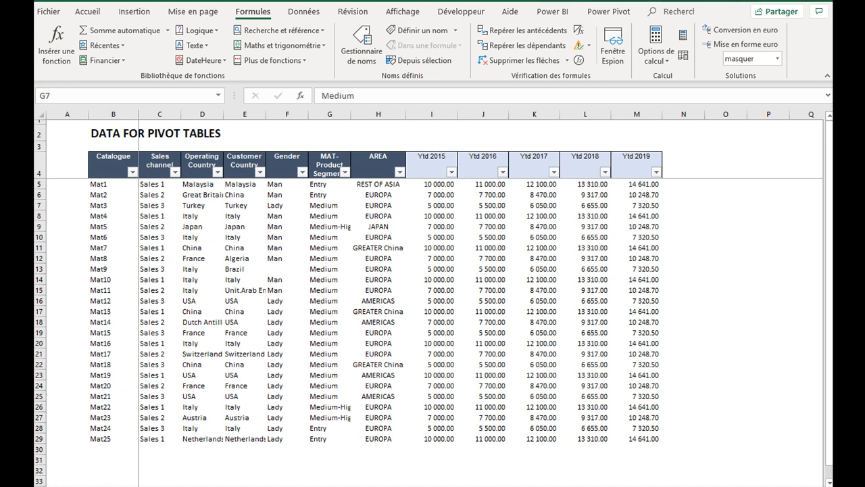
- Name the data range B4:M28 on the DATA FOR PIVOT TABLES sheet datapivot
{"action": "left_click_drag", "start_coordinate": [101, 161], "coordinate": [633, 428]}
{"action": "left_click", "coordinate": [78, 98]}
{"action": "type", "text": "dat"}
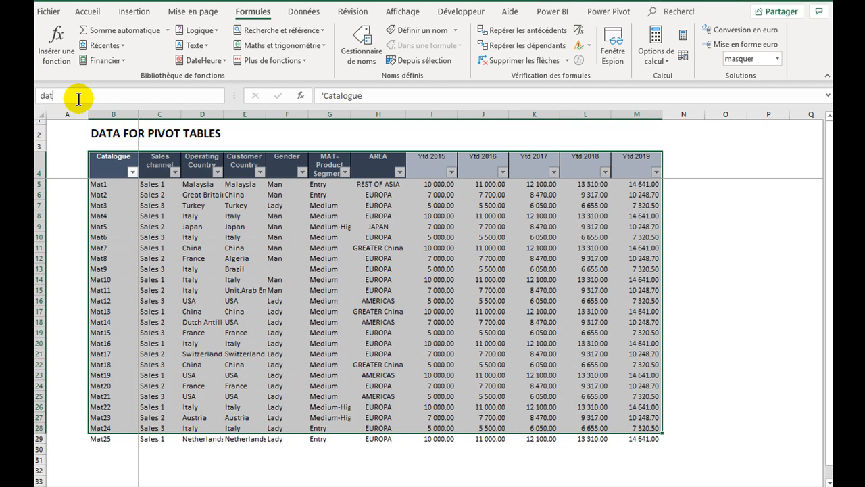
{"action": "type", "text": "apivot"}
{"action": "key", "text": "Return"}
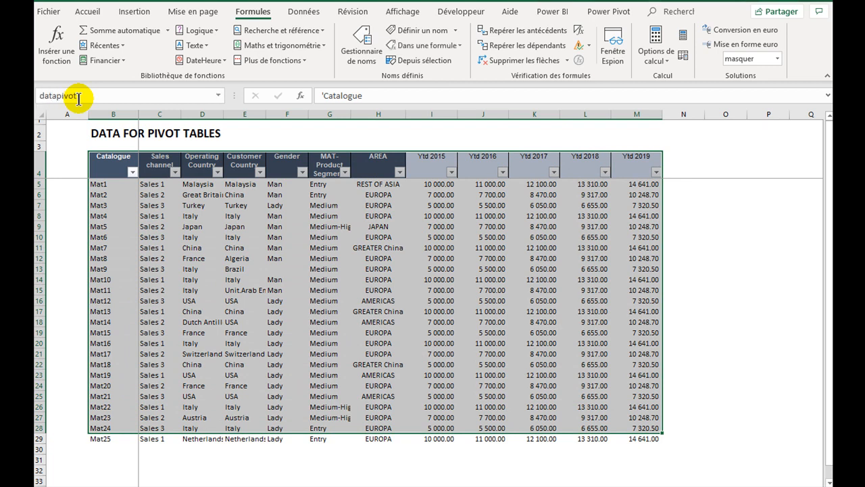
- Replace the reference of the name datapivot with =INDIRECT(CONCATENER("'Feuil1'!";"$B$4:$M$";NBVAL(Feuil1!$B:$B)+2))
{"action": "left_click", "coordinate": [209, 263]}
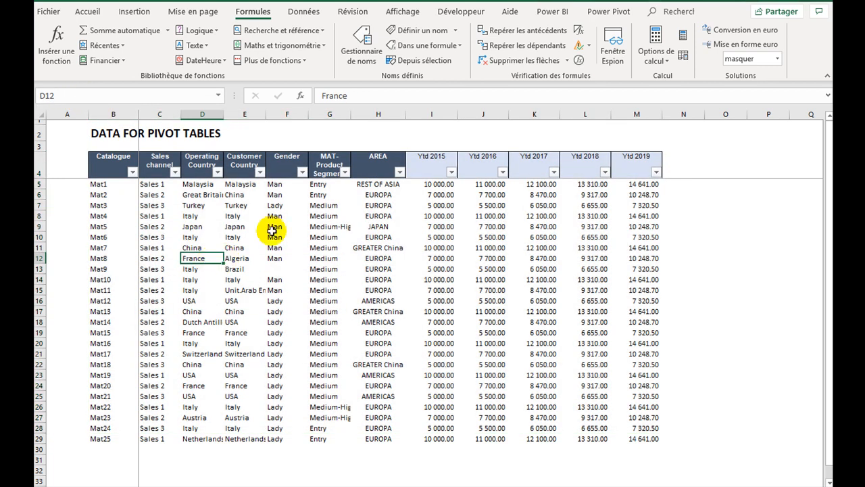
{"action": "left_click", "coordinate": [363, 60]}
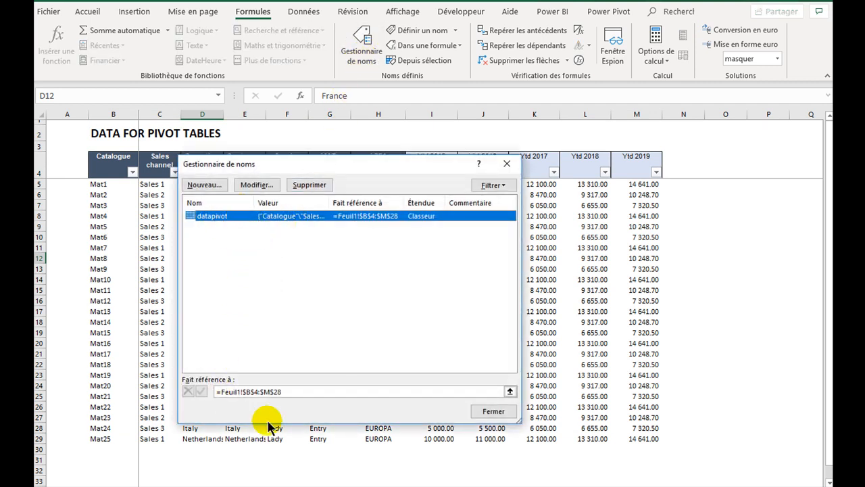
{"action": "left_click", "coordinate": [277, 393]}
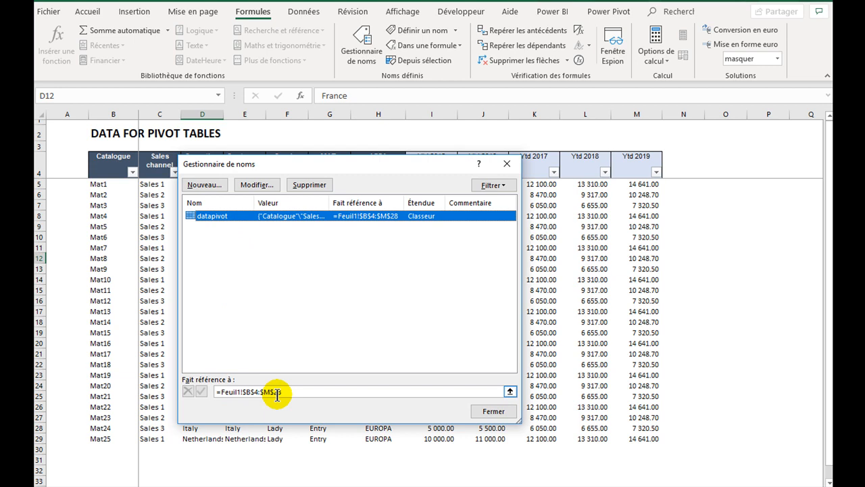
{"action": "left_click", "coordinate": [259, 184]}
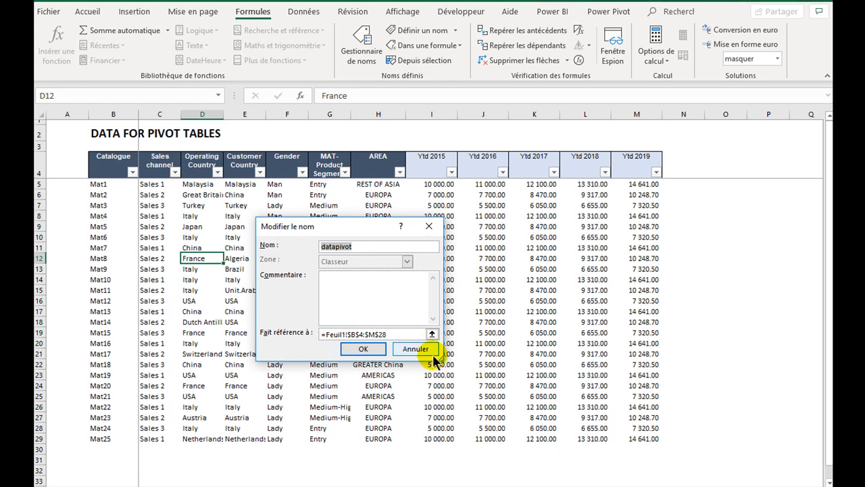
{"action": "left_click_drag", "start_coordinate": [441, 358], "coordinate": [621, 415]}
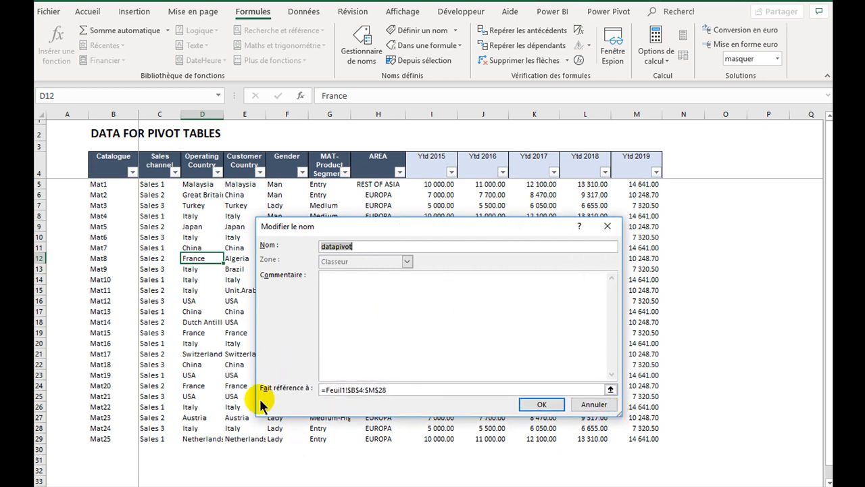
{"action": "left_click", "coordinate": [332, 390]}
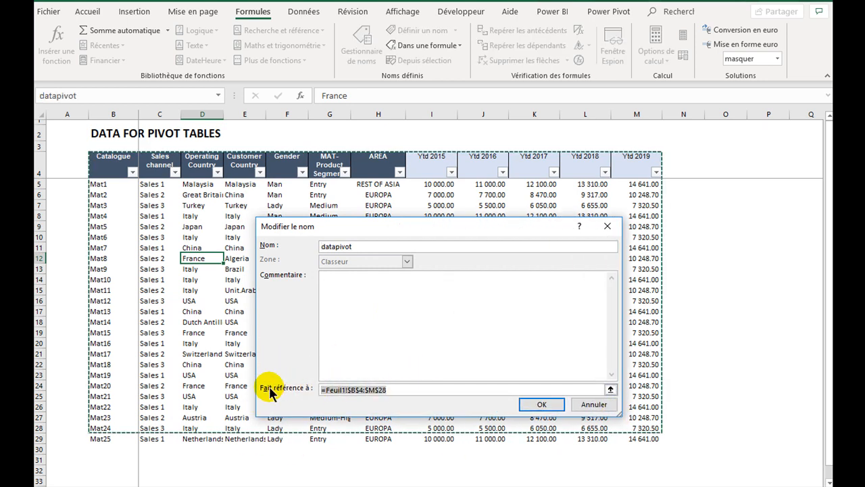
{"action": "type", "text": "=INDIRECT(CONCATENER(\"'Feuil1'!\";\"$B$4:$M$\";NBVAL(Feuil1!$B:$B)+2))"}
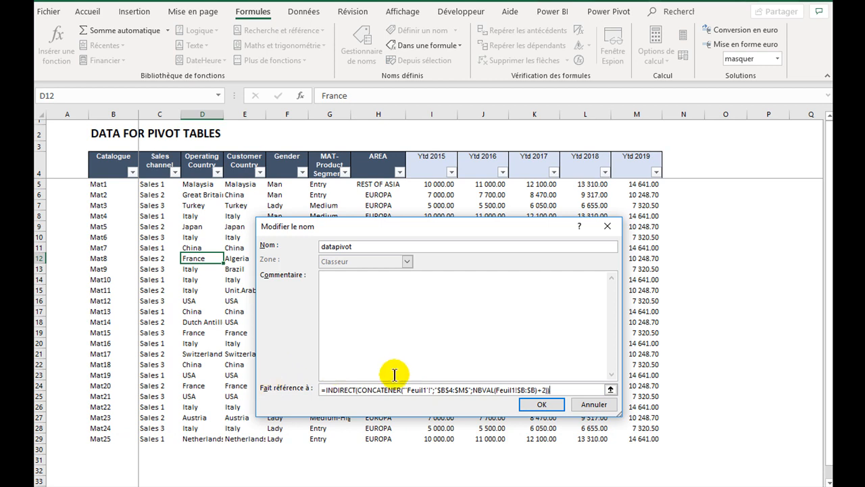
- Examine the formula's $B$4:$M$ range text and its NBVAL row count, and save the datapivot definition
{"action": "left_click", "coordinate": [347, 390]}
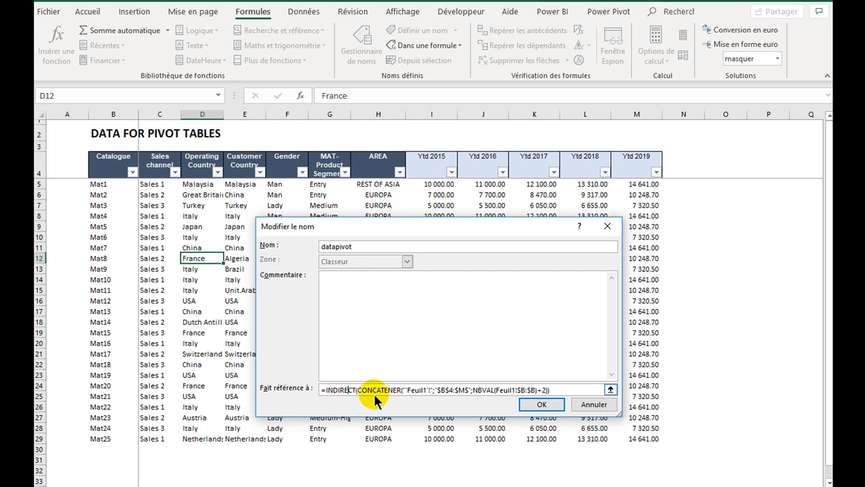
{"action": "left_click", "coordinate": [394, 390]}
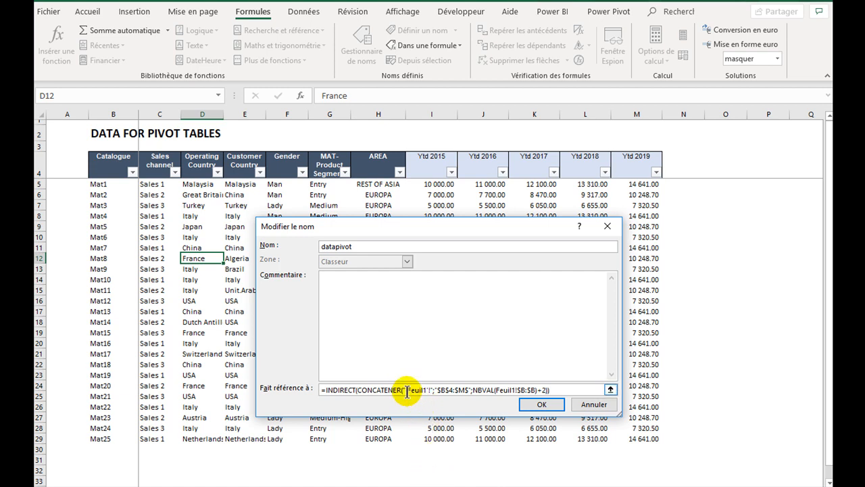
{"action": "left_click_drag", "start_coordinate": [427, 392], "coordinate": [469, 390]}
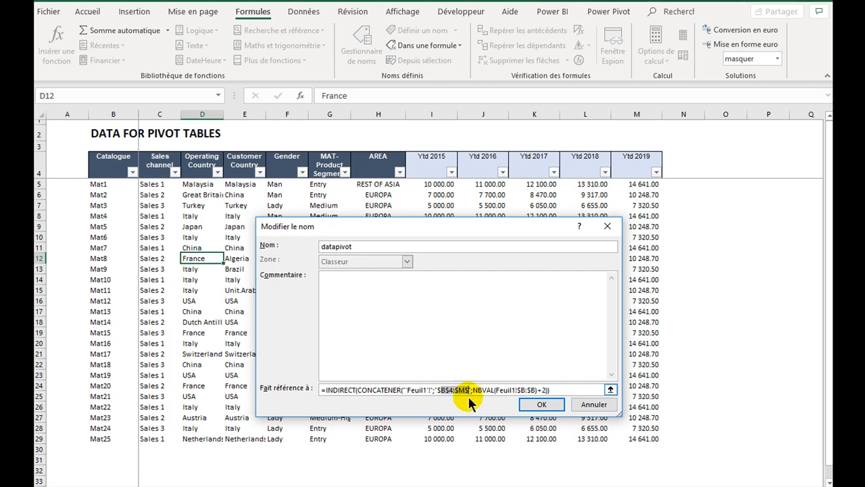
{"action": "left_click", "coordinate": [468, 392]}
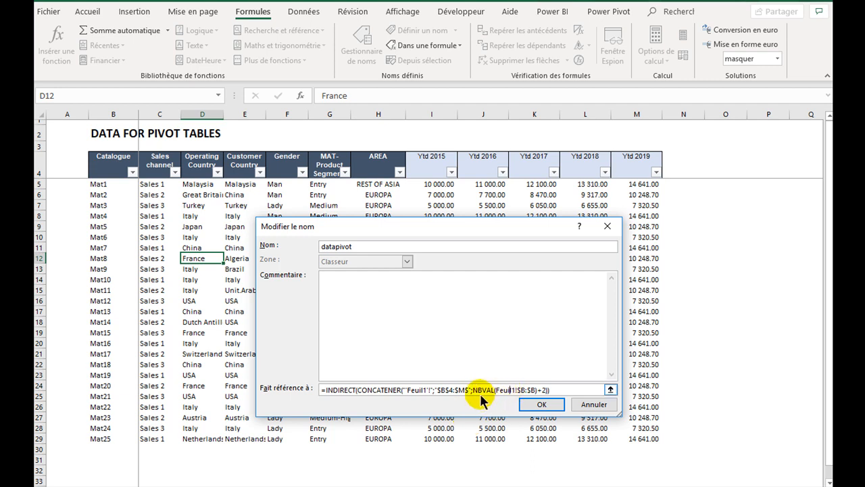
{"action": "left_click_drag", "start_coordinate": [472, 390], "coordinate": [544, 390]}
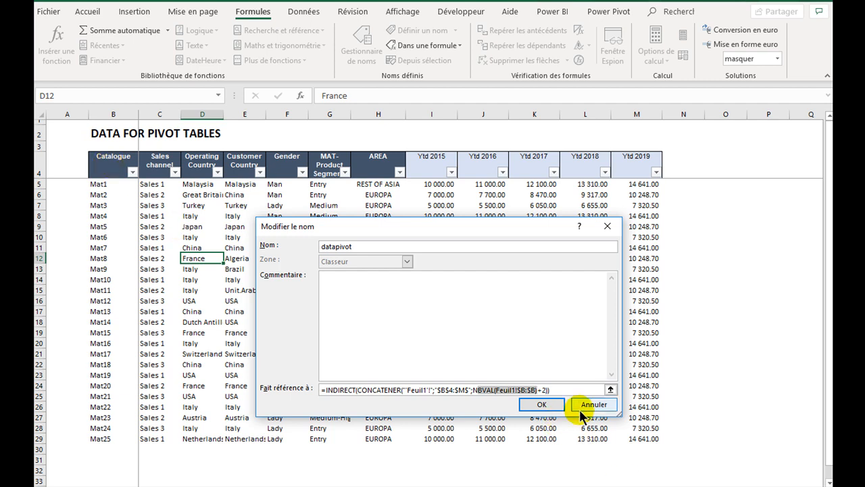
{"action": "left_click", "coordinate": [532, 403]}
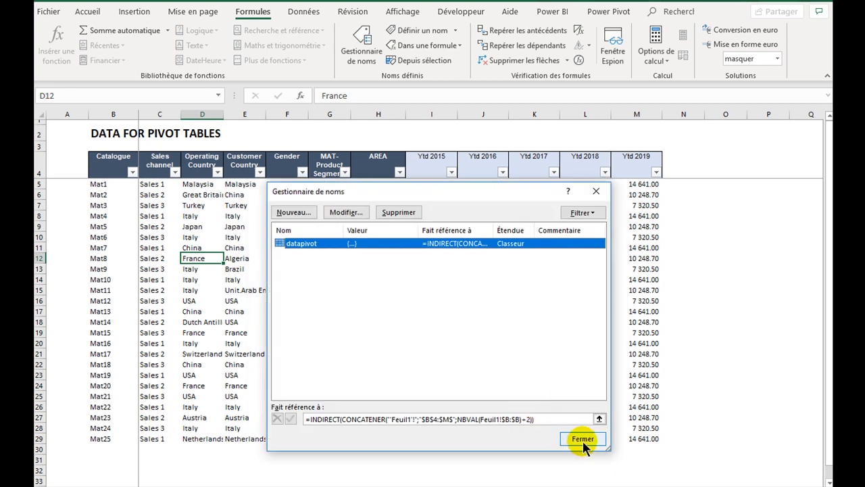
{"action": "left_click", "coordinate": [582, 440]}
- Change the data source of the existing pivot table to the named range datapivot
{"action": "left_click", "coordinate": [253, 486]}
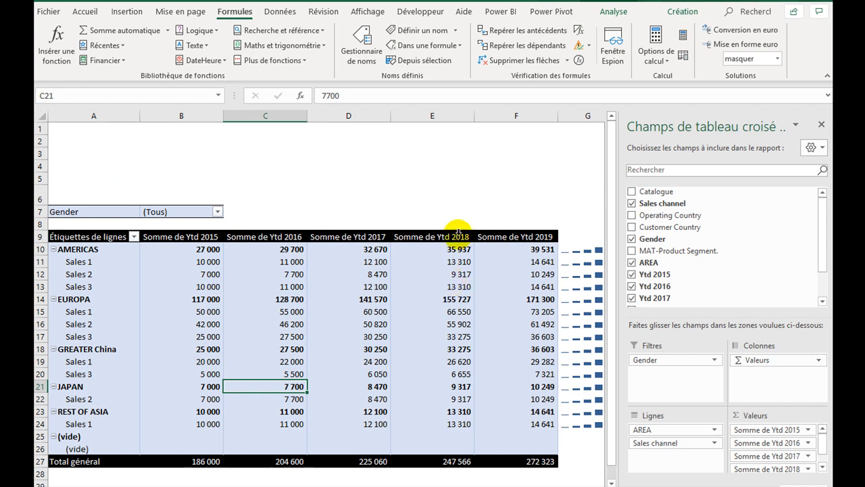
{"action": "left_click", "coordinate": [612, 11]}
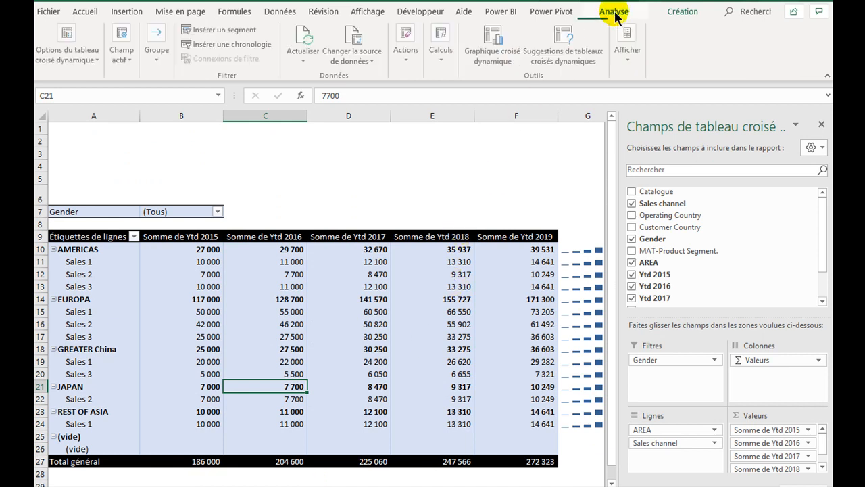
{"action": "left_click", "coordinate": [372, 59]}
{"action": "left_click", "coordinate": [377, 73]}
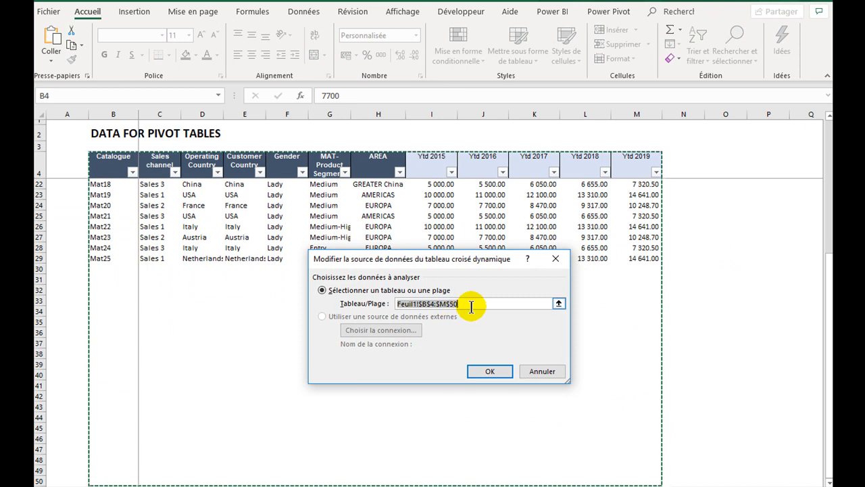
{"action": "key", "text": "Delete"}
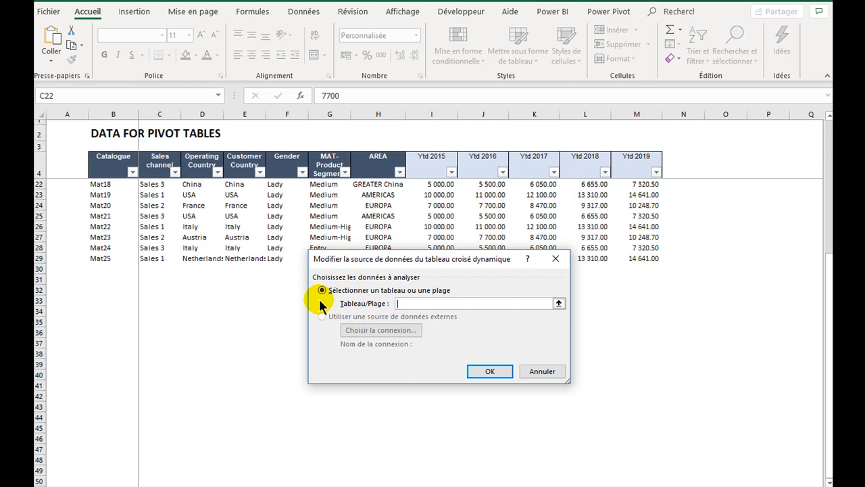
{"action": "key", "text": "F3"}
{"action": "left_click", "coordinate": [383, 294]}
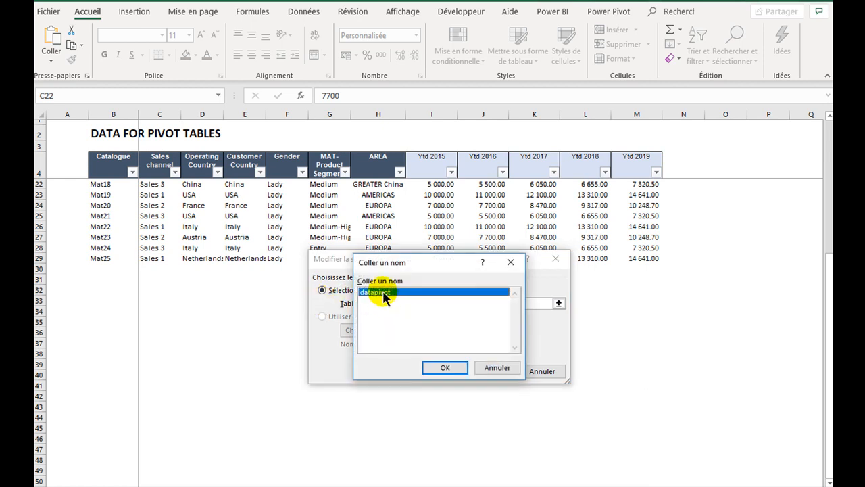
{"action": "left_click", "coordinate": [443, 367]}
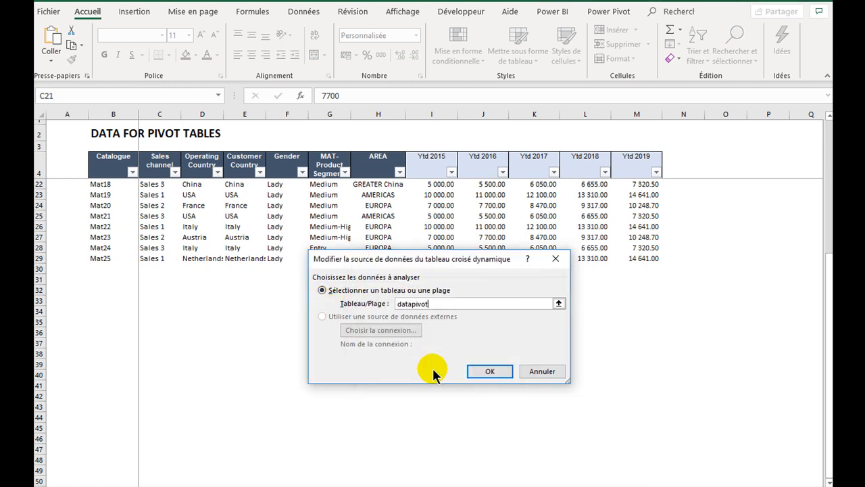
{"action": "left_click", "coordinate": [482, 370]}
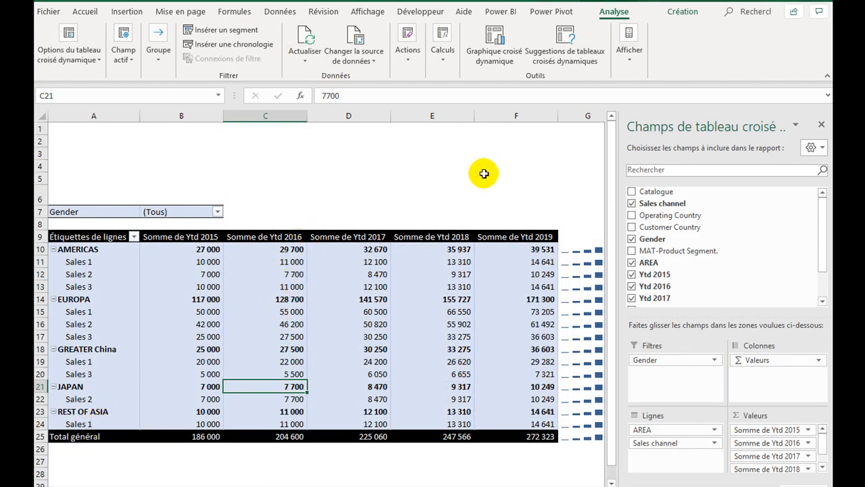
- Check the range that datapivot covers as the pivot table's data source, leaving the source unchanged
{"action": "left_click", "coordinate": [377, 61]}
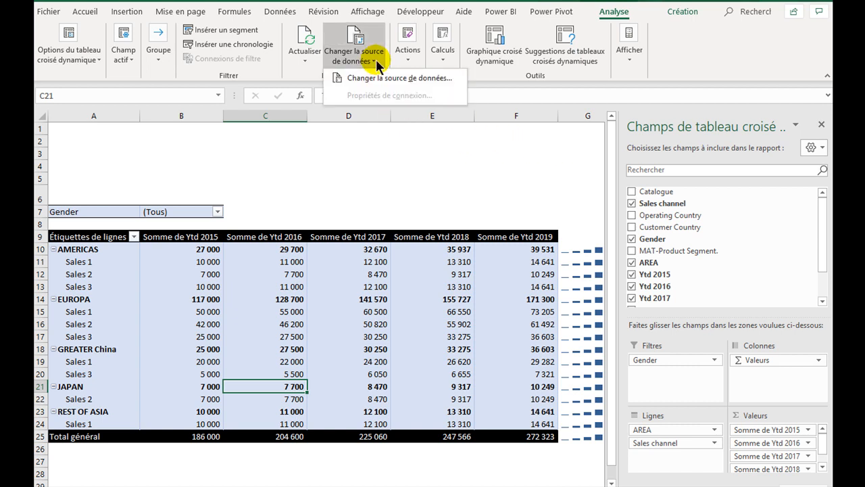
{"action": "left_click", "coordinate": [378, 78]}
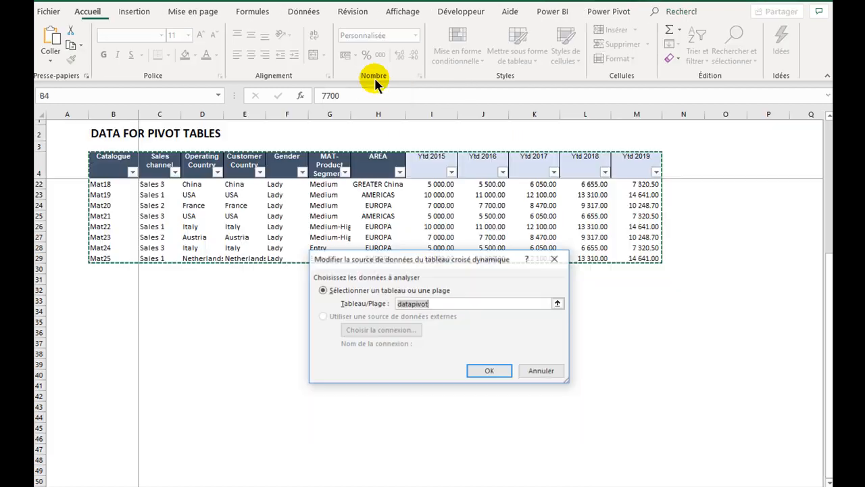
{"action": "scroll", "coordinate": [161, 271], "scroll_direction": "up", "scroll_amount": 6}
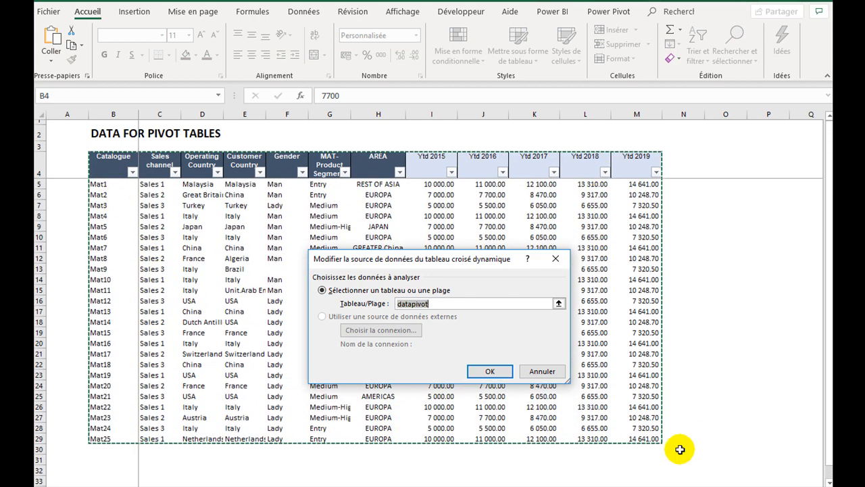
{"action": "left_click", "coordinate": [546, 372]}
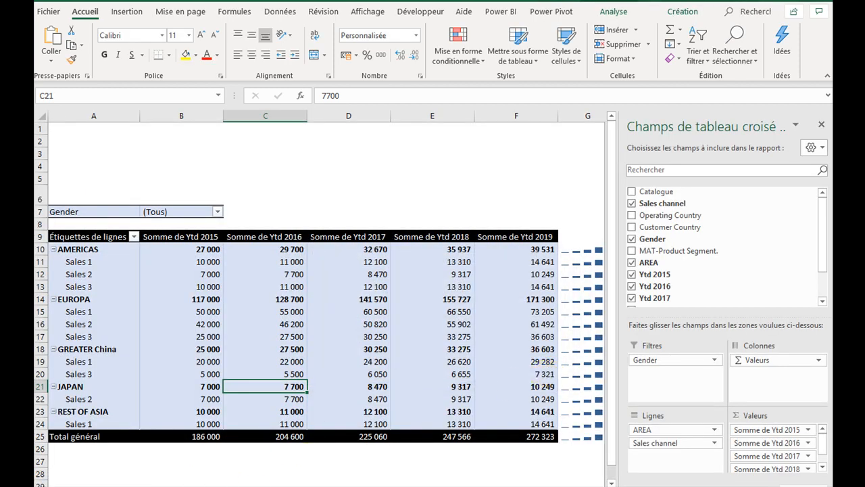
- Add a new catalogue entry mat26 in cell B30, directly below the data on the DATA FOR PIVOT TABLES sheet
{"action": "left_click", "coordinate": [123, 485]}
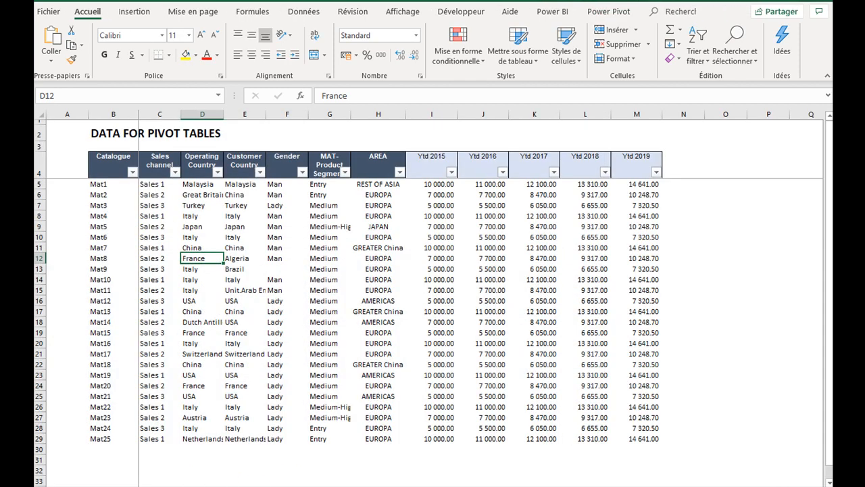
{"action": "left_click", "coordinate": [112, 450]}
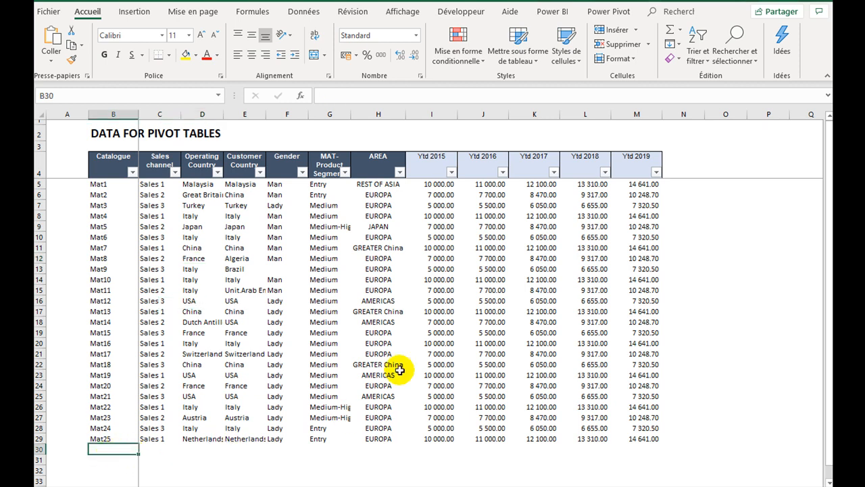
{"action": "type", "text": "mat26"}
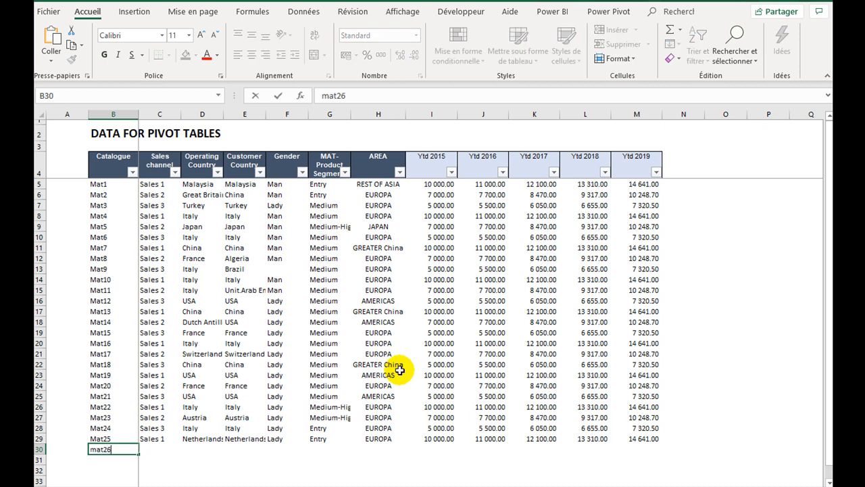
{"action": "key", "text": "Return"}
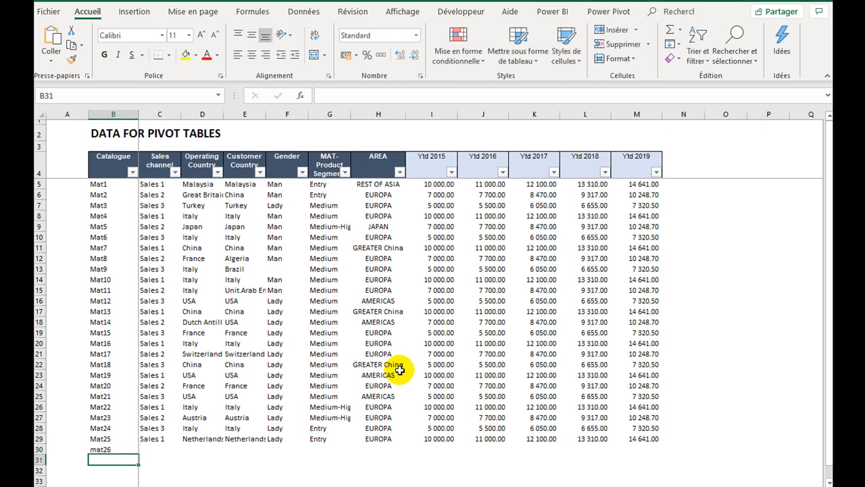
- Inspect the cell range the name datapivot refers to and check whether it covers the new mat26 row
{"action": "left_click", "coordinate": [256, 12]}
{"action": "left_click", "coordinate": [351, 65]}
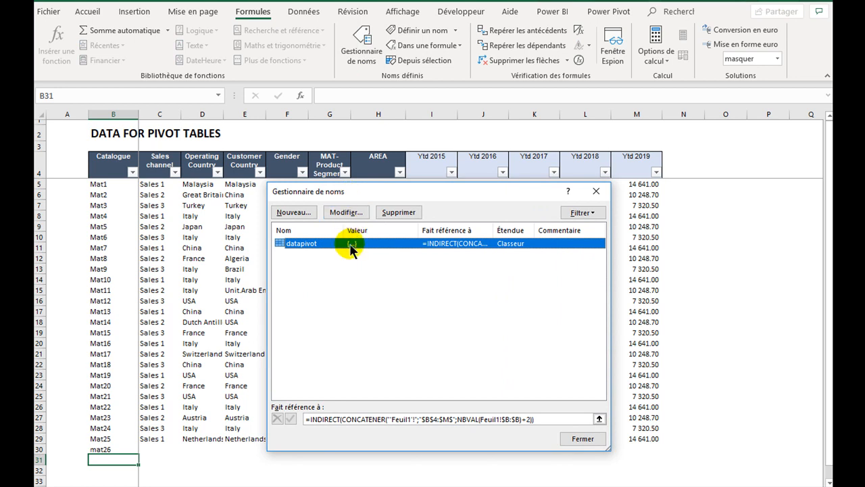
{"action": "left_click", "coordinate": [546, 421]}
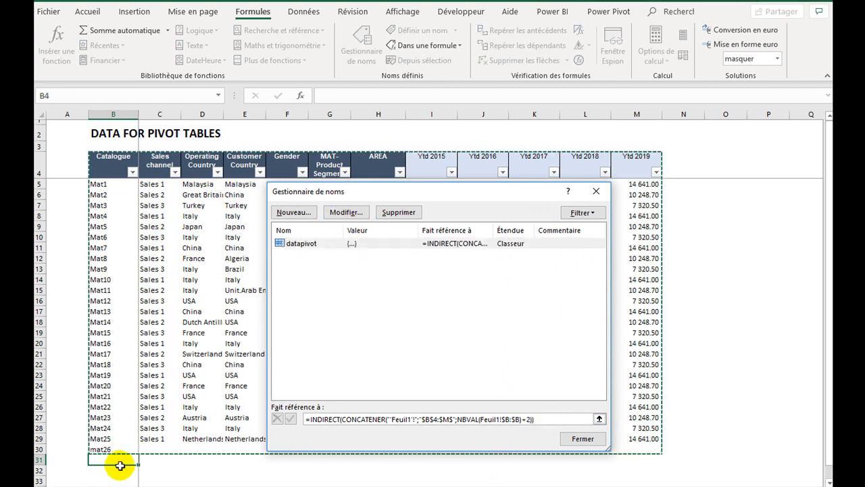
{"action": "left_click", "coordinate": [599, 439]}
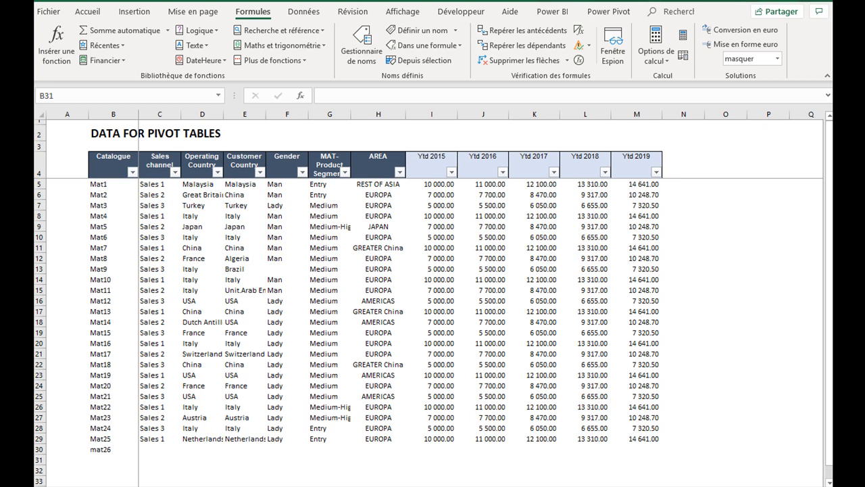
{"action": "left_click", "coordinate": [351, 62]}
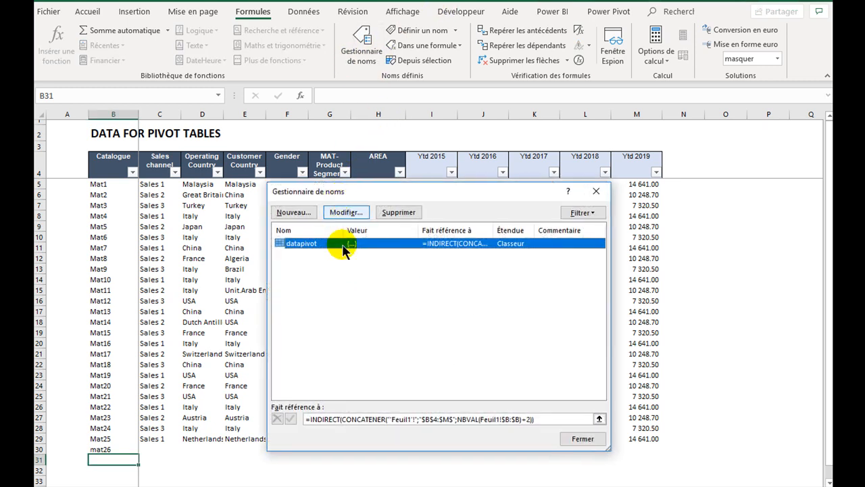
{"action": "left_click", "coordinate": [553, 419]}
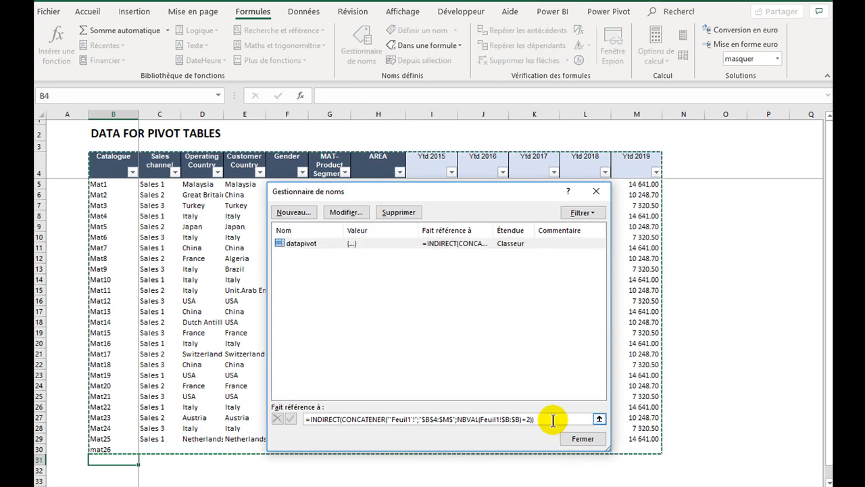